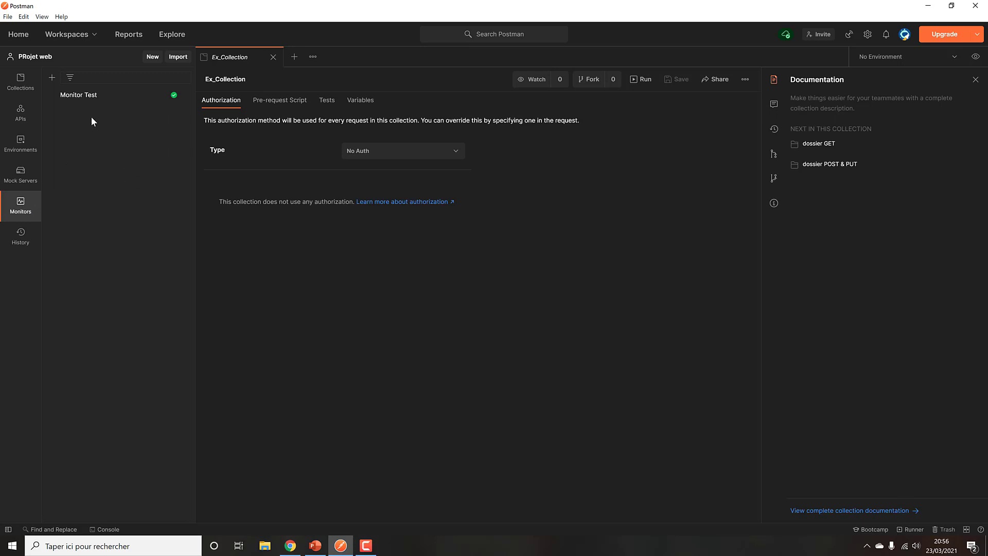
Start a new monitor named "Test Monitor" and assign Ex_Collection to it
{"action": "left_click", "coordinate": [52, 78]}
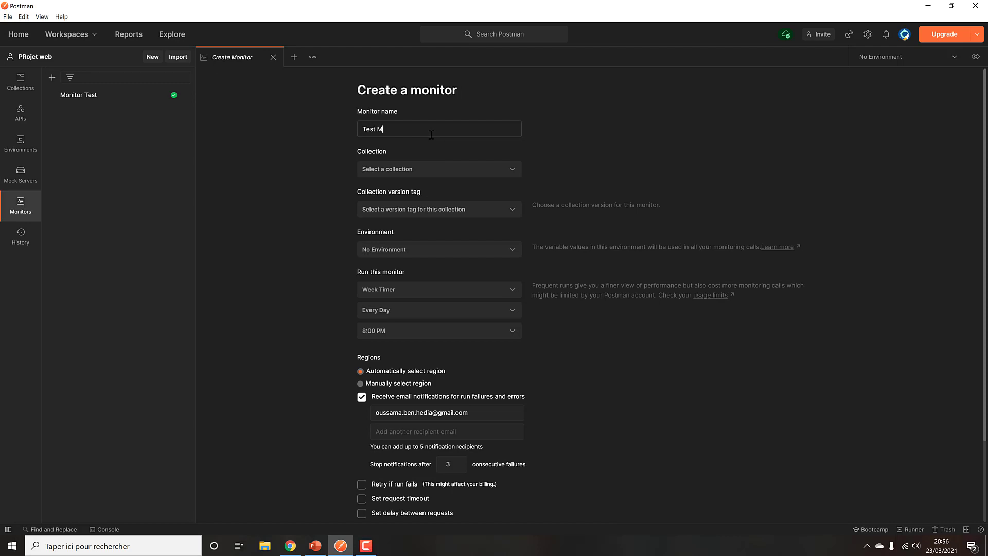
{"action": "type", "text": "Test Monitor"}
{"action": "left_click", "coordinate": [480, 165]}
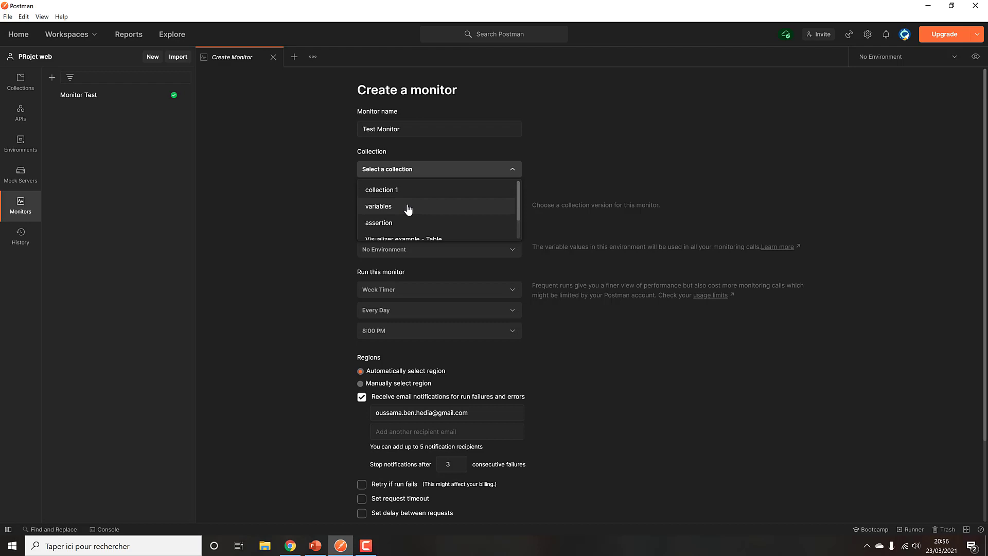
{"action": "left_click", "coordinate": [514, 171]}
{"action": "left_click", "coordinate": [521, 171]}
{"action": "left_click", "coordinate": [521, 171]}
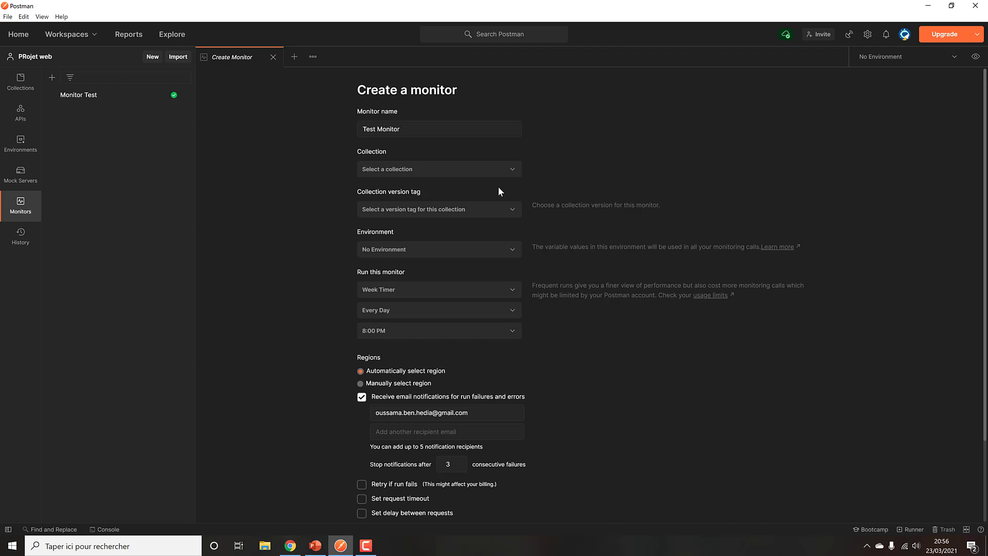
{"action": "left_click", "coordinate": [493, 173]}
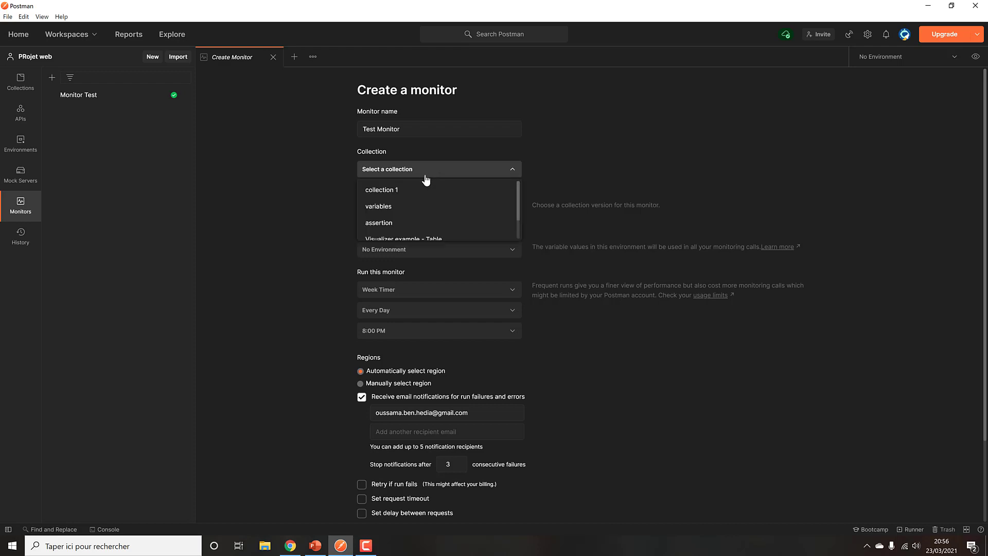
{"action": "scroll", "coordinate": [427, 186], "scroll_direction": "down", "scroll_amount": 2}
{"action": "scroll", "coordinate": [378, 230], "scroll_direction": "up", "scroll_amount": 2}
{"action": "scroll", "coordinate": [398, 201], "scroll_direction": "down", "scroll_amount": 2}
{"action": "left_click", "coordinate": [404, 227]}
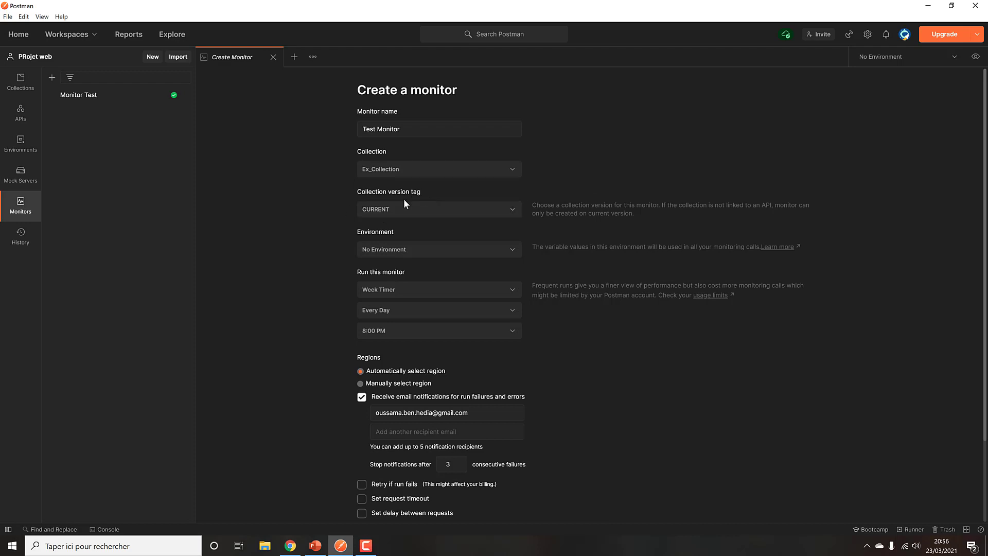
Examine the collection version tag choices and the actions available for Ex_Collection, then return to the monitors list
{"action": "left_click", "coordinate": [443, 212]}
{"action": "left_click", "coordinate": [445, 213]}
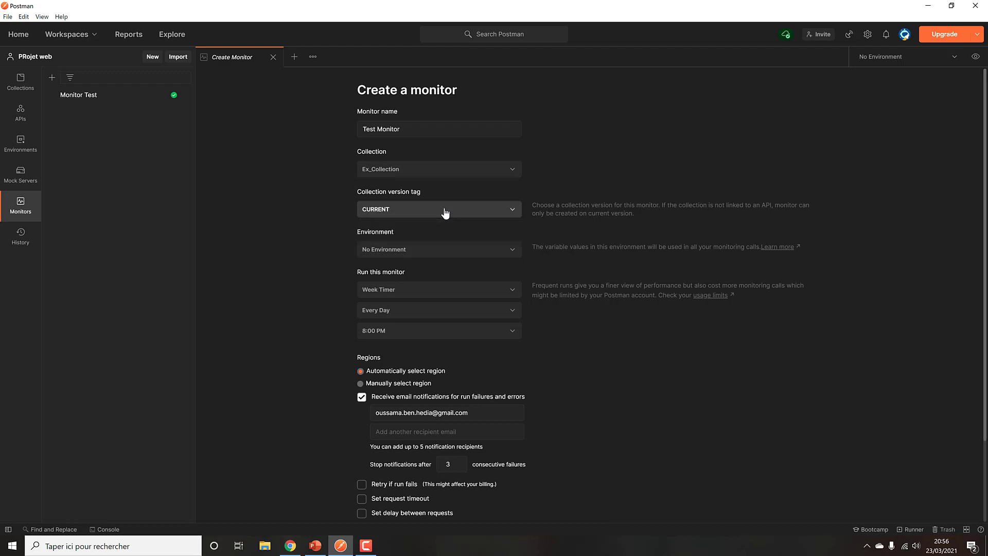
{"action": "left_click", "coordinate": [21, 83]}
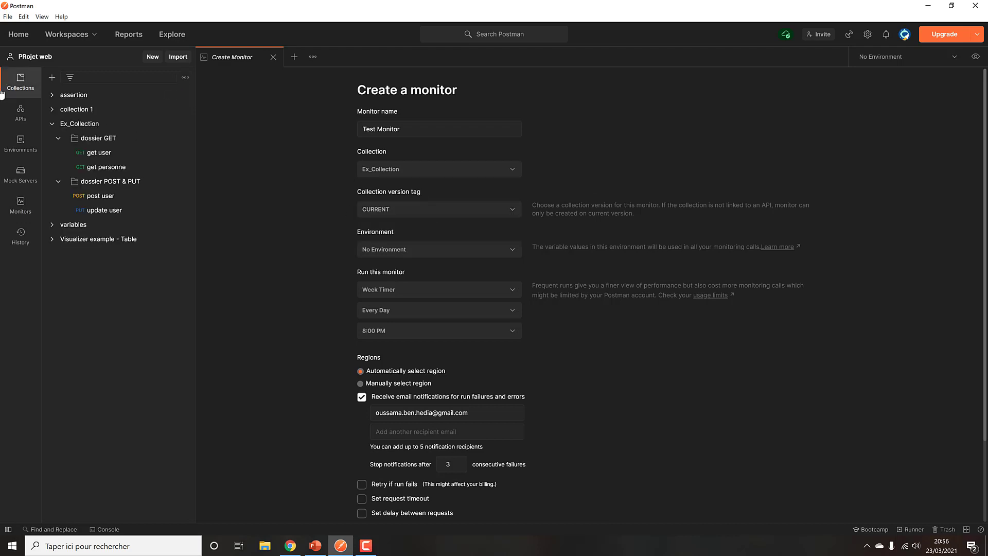
{"action": "right_click", "coordinate": [81, 131]}
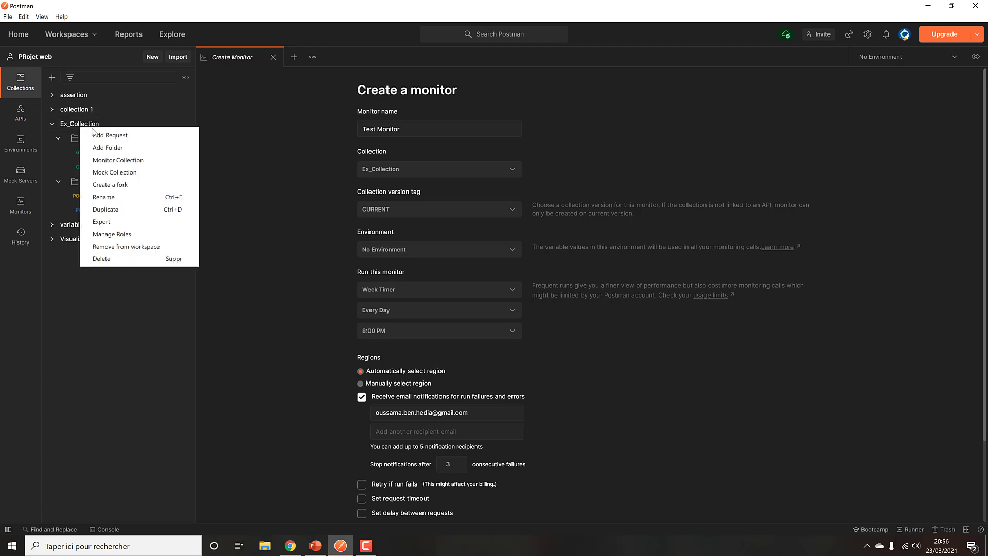
{"action": "left_click", "coordinate": [165, 338]}
{"action": "left_click", "coordinate": [184, 124]}
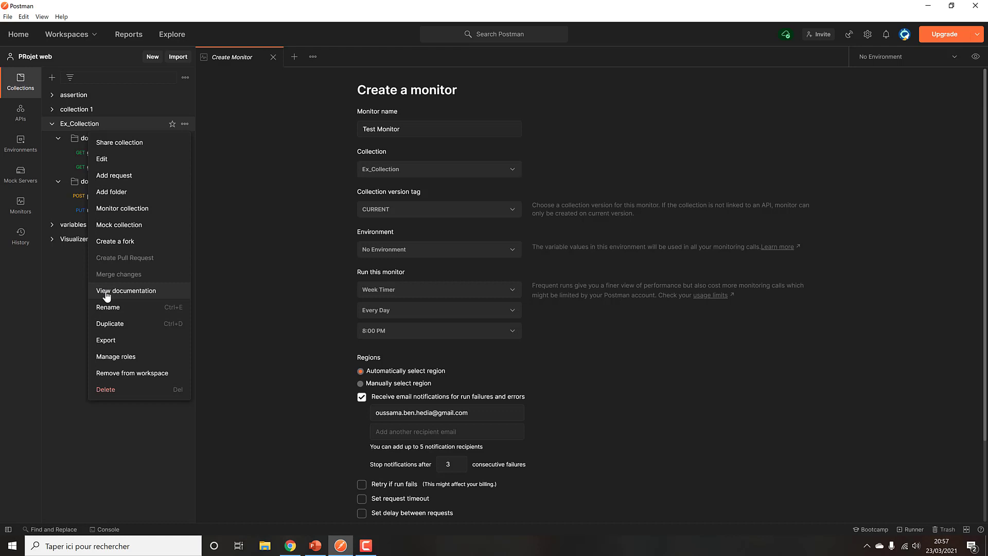
{"action": "left_click", "coordinate": [74, 293]}
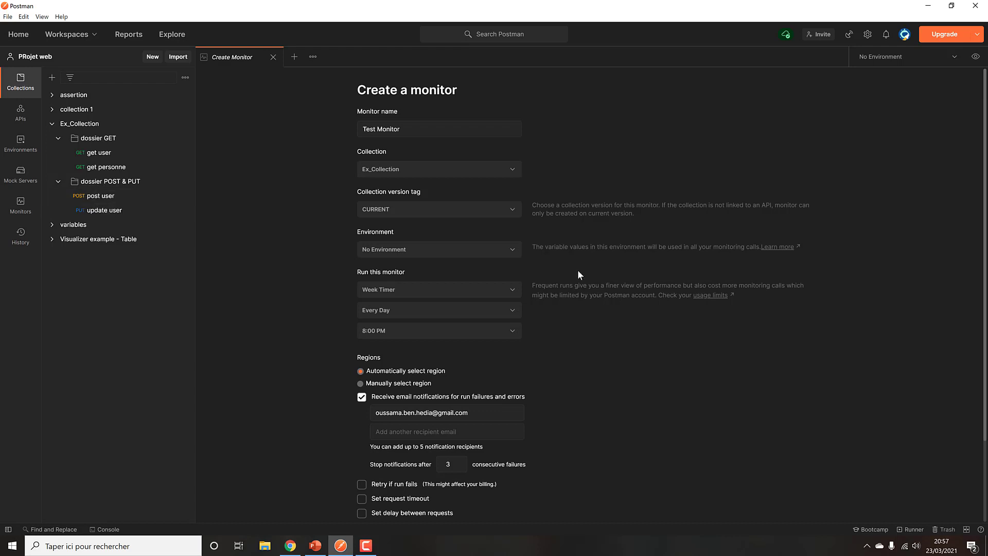
{"action": "left_click", "coordinate": [458, 210]}
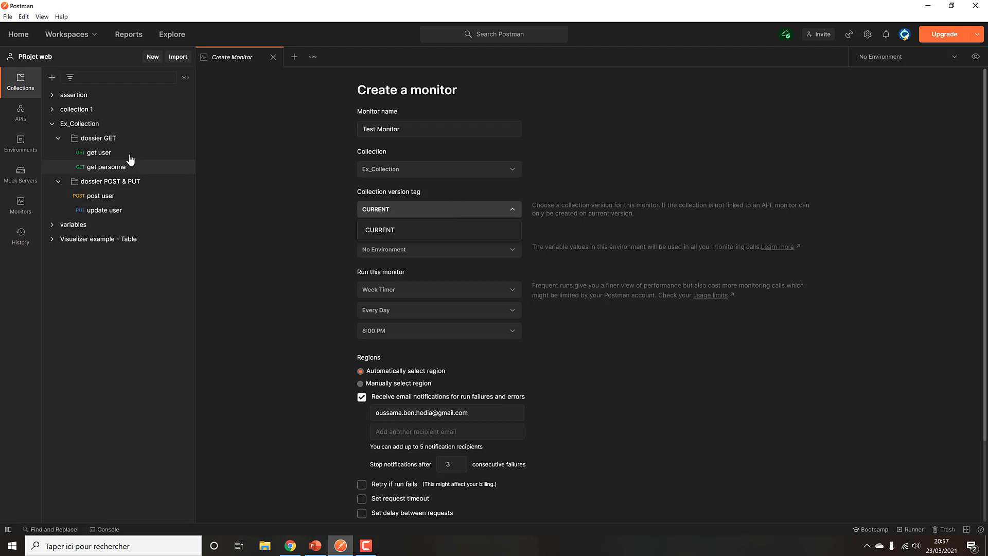
{"action": "left_click", "coordinate": [427, 213]}
{"action": "left_click", "coordinate": [436, 214]}
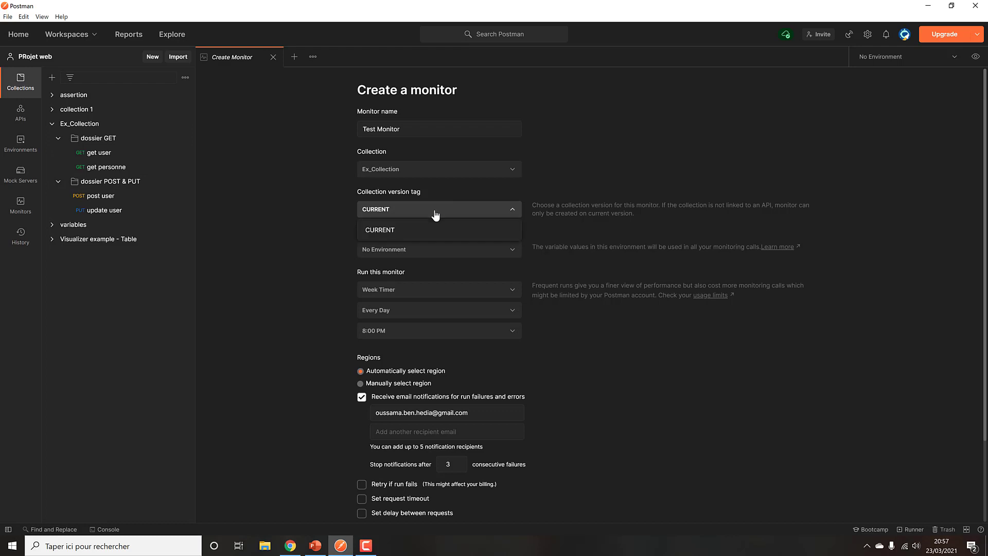
{"action": "left_click", "coordinate": [436, 213]}
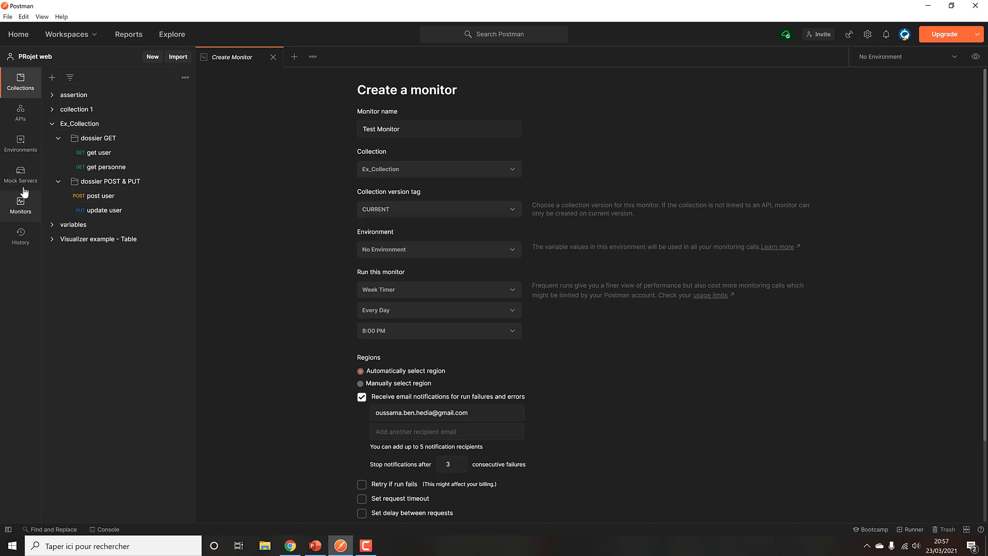
{"action": "left_click", "coordinate": [184, 124]}
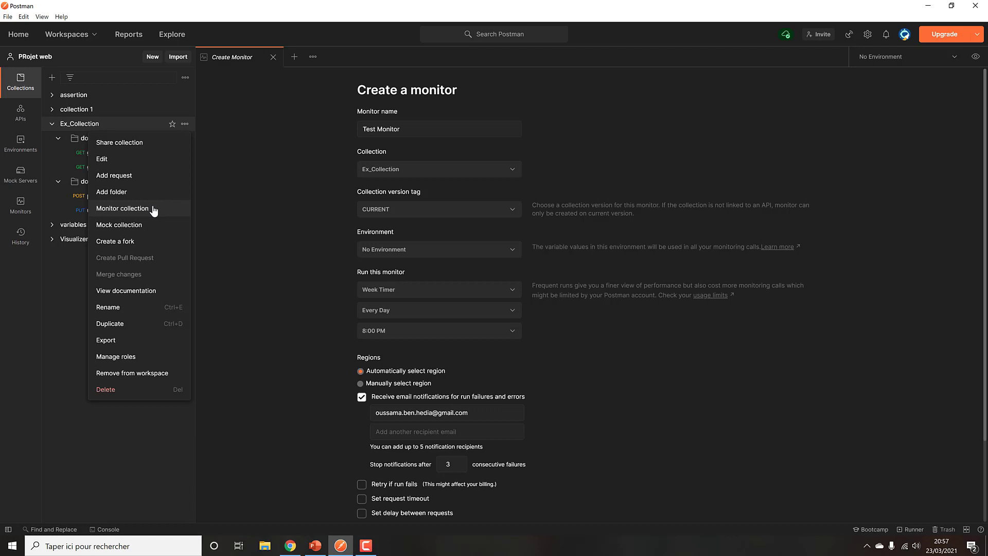
{"action": "left_click", "coordinate": [63, 293]}
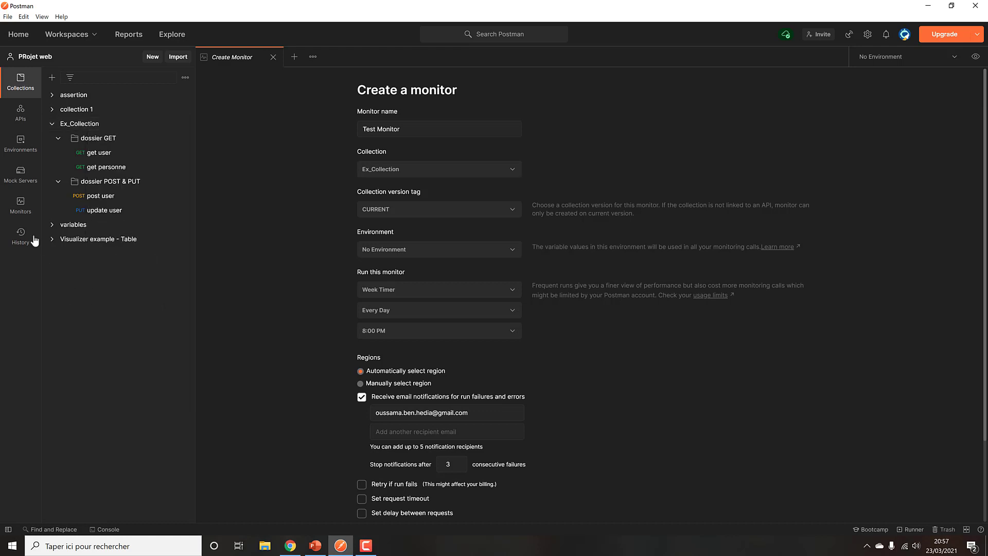
{"action": "left_click", "coordinate": [20, 205]}
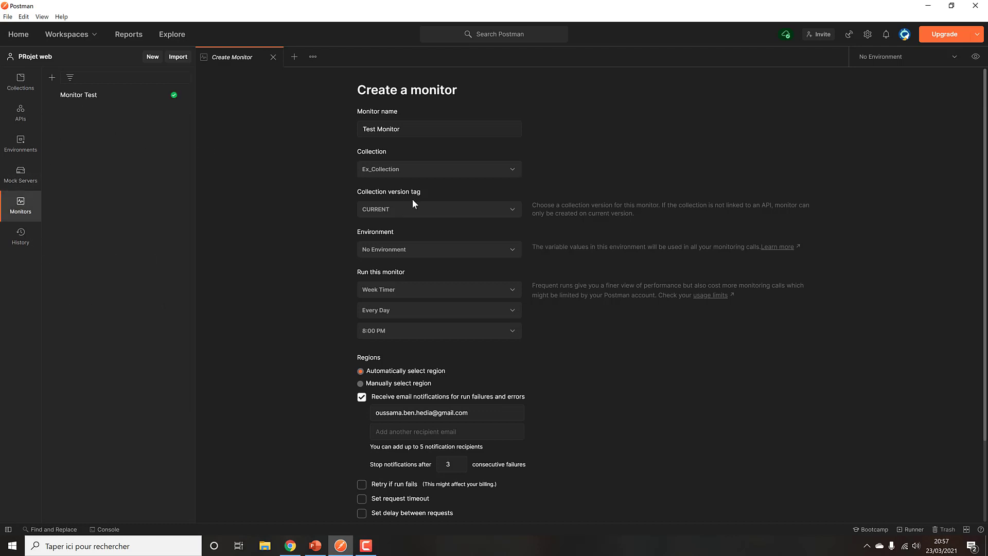
Switch the workspace's active environment to Env Prod and view its variables
{"action": "left_click", "coordinate": [443, 252]}
{"action": "left_click", "coordinate": [442, 252]}
{"action": "left_click", "coordinate": [953, 57]}
{"action": "left_click", "coordinate": [912, 94]}
{"action": "left_click", "coordinate": [973, 59]}
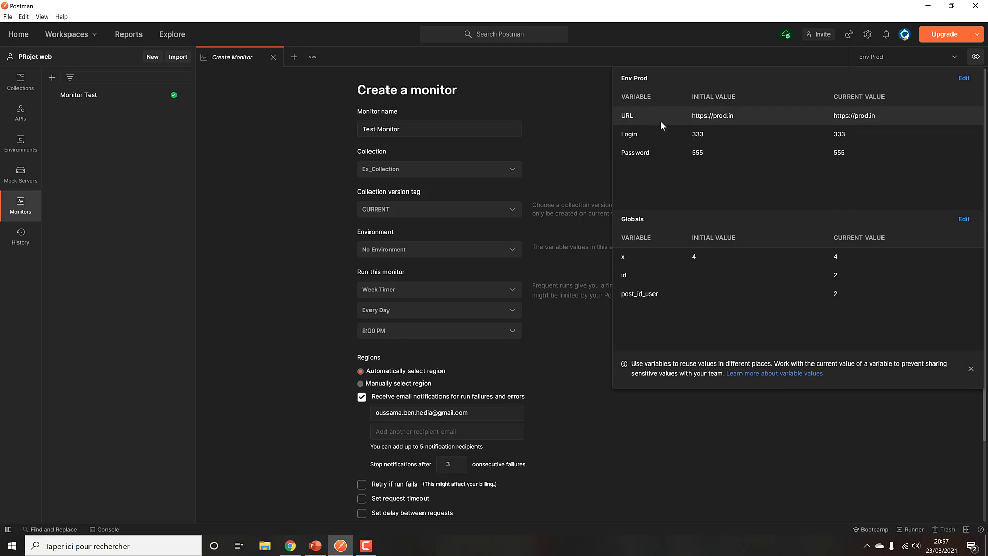
{"action": "left_click", "coordinate": [975, 57]}
Try Env Prod as the monitor's environment, check its variables, and restore the No Environment option
{"action": "left_click", "coordinate": [522, 249]}
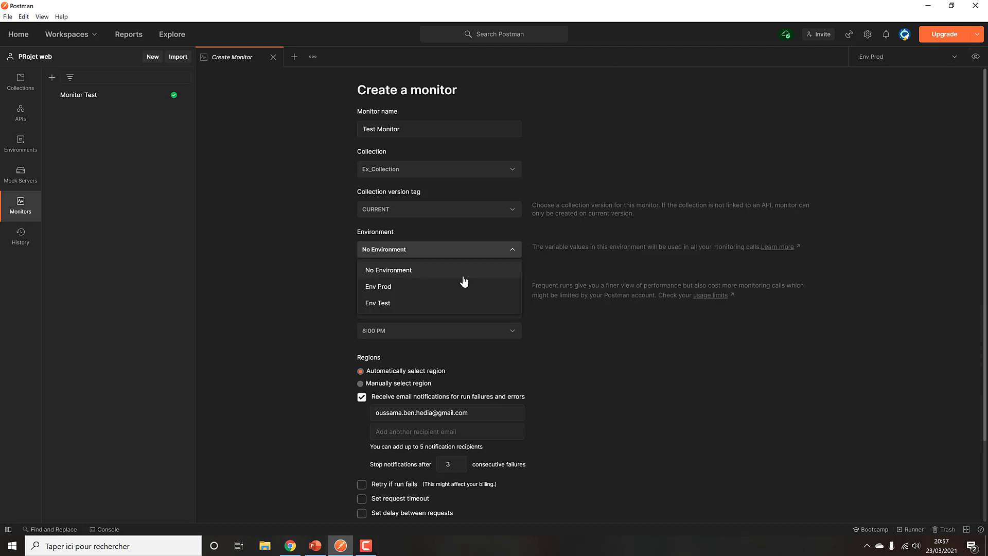
{"action": "left_click", "coordinate": [433, 287]}
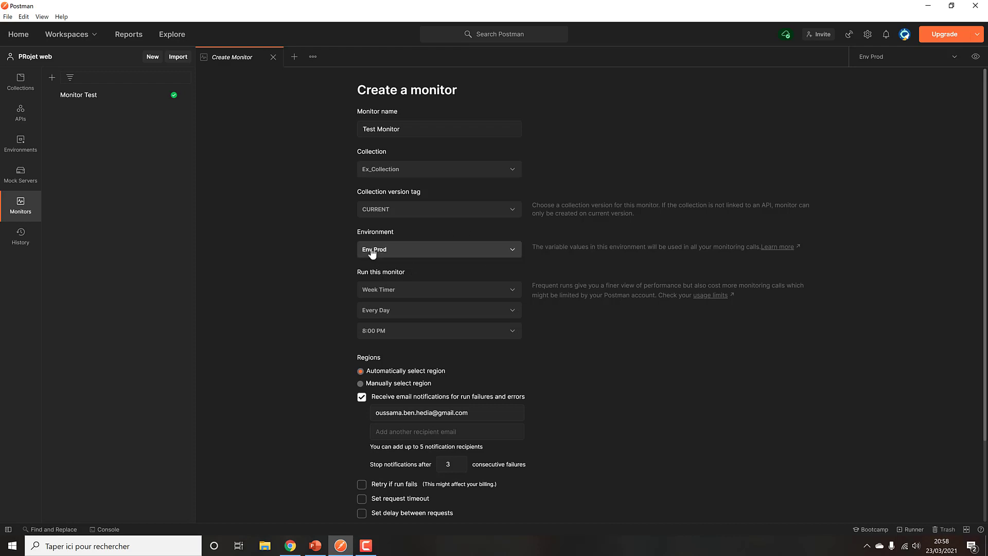
{"action": "left_click", "coordinate": [975, 57]}
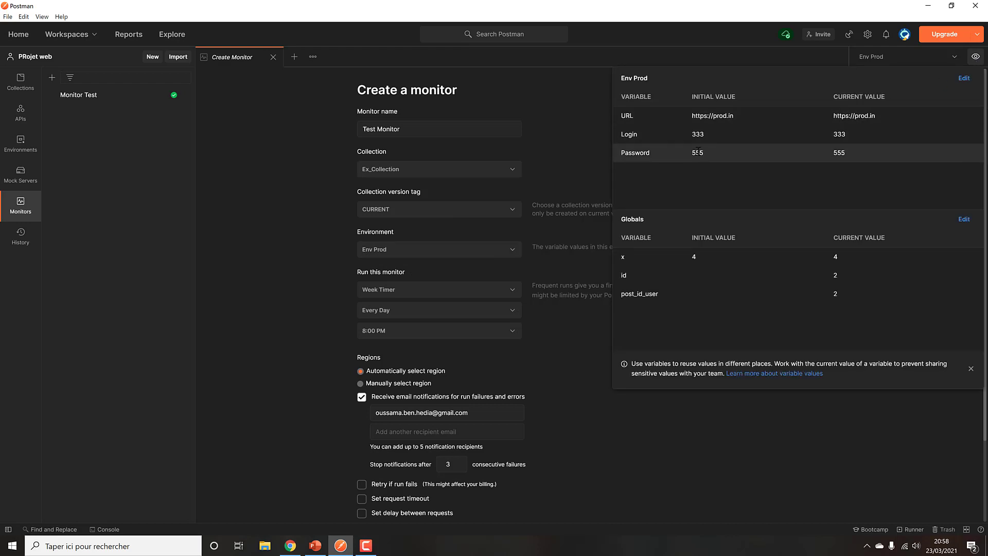
{"action": "left_click", "coordinate": [724, 61]}
{"action": "left_click", "coordinate": [512, 249]}
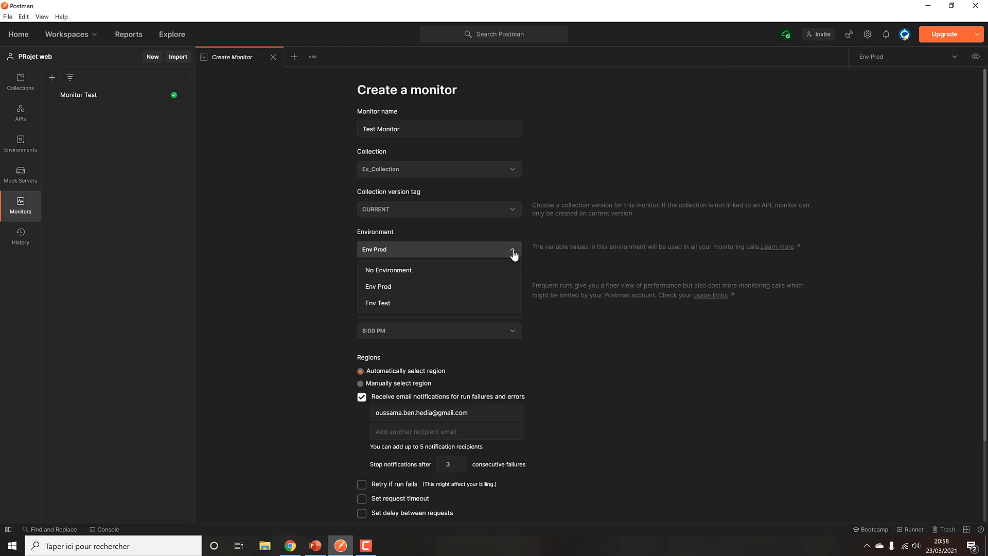
{"action": "left_click", "coordinate": [363, 269]}
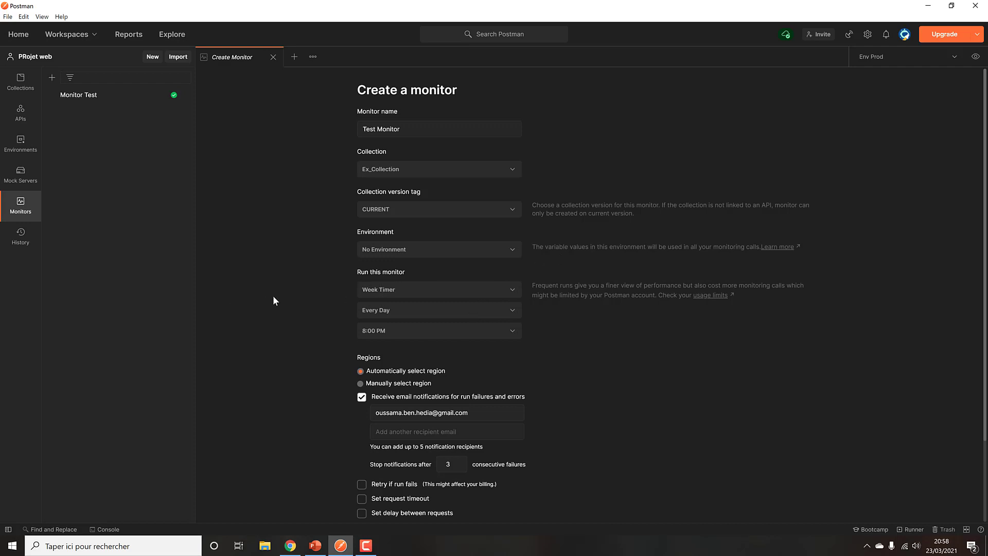
Try the Minute Timer and Hour Timer schedules for the monitor and view their interval options
{"action": "left_click", "coordinate": [452, 289]}
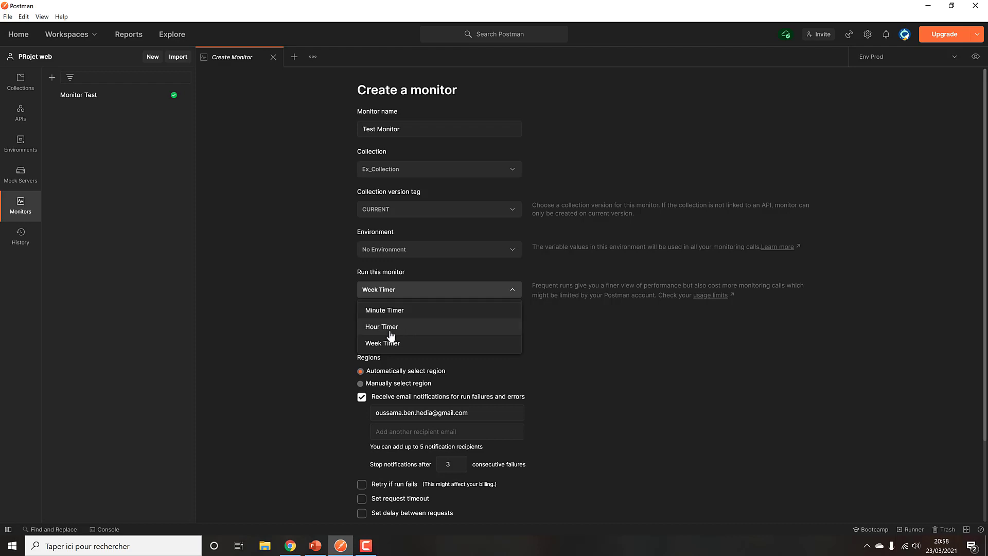
{"action": "left_click", "coordinate": [390, 311]}
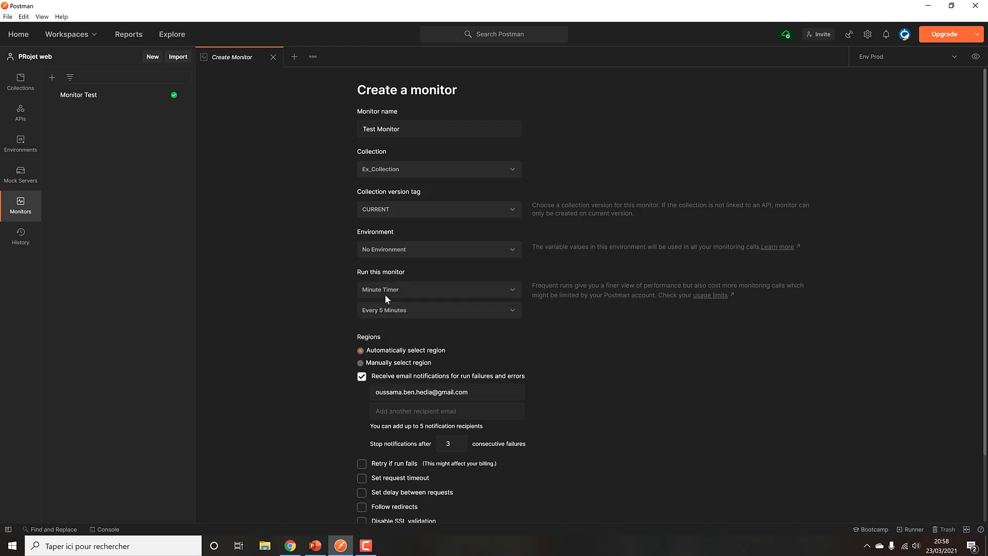
{"action": "left_click", "coordinate": [405, 309]}
{"action": "scroll", "coordinate": [408, 355], "scroll_direction": "down", "scroll_amount": 2}
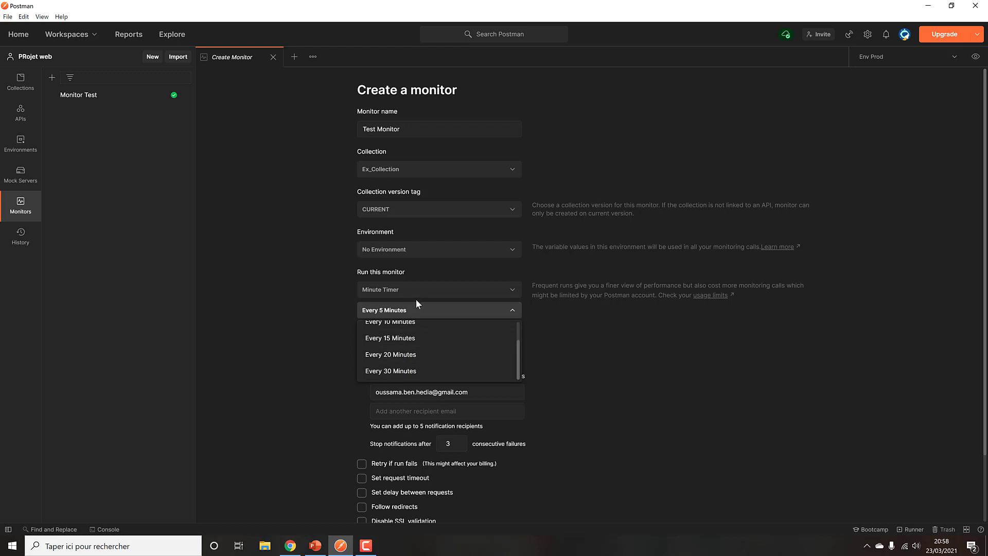
{"action": "left_click", "coordinate": [418, 294]}
{"action": "left_click", "coordinate": [404, 327]}
{"action": "left_click", "coordinate": [409, 310]}
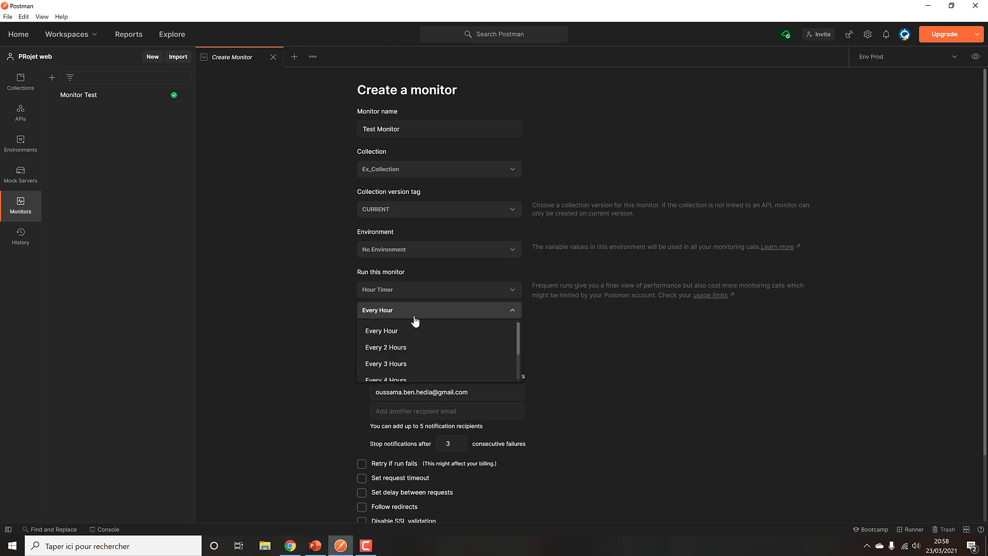
Set the monitor's run schedule to Week Timer with the Every Day option
{"action": "left_click", "coordinate": [406, 289]}
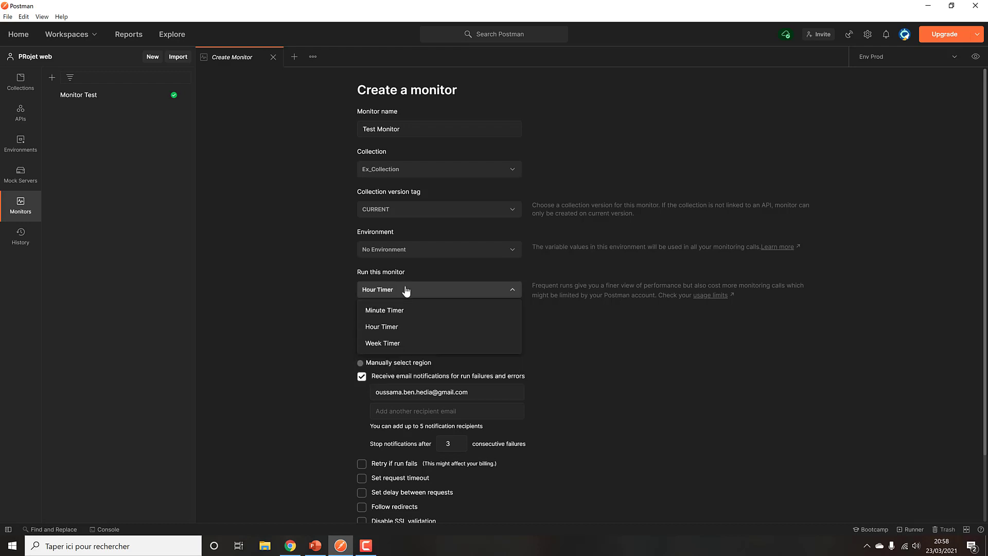
{"action": "left_click", "coordinate": [408, 342]}
{"action": "left_click", "coordinate": [429, 312]}
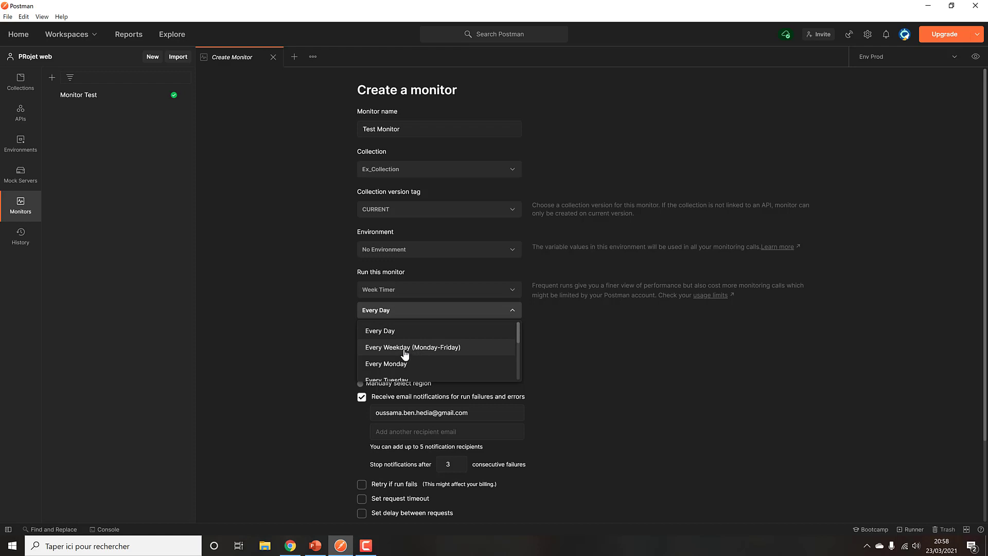
{"action": "scroll", "coordinate": [419, 349], "scroll_direction": "down", "scroll_amount": 3}
{"action": "scroll", "coordinate": [418, 350], "scroll_direction": "up", "scroll_amount": 3}
{"action": "scroll", "coordinate": [418, 349], "scroll_direction": "down", "scroll_amount": 3}
{"action": "scroll", "coordinate": [400, 335], "scroll_direction": "up", "scroll_amount": 3}
{"action": "left_click", "coordinate": [390, 333]}
Examine the run time, day and timer type options available for the monitor's schedule
{"action": "left_click", "coordinate": [420, 332]}
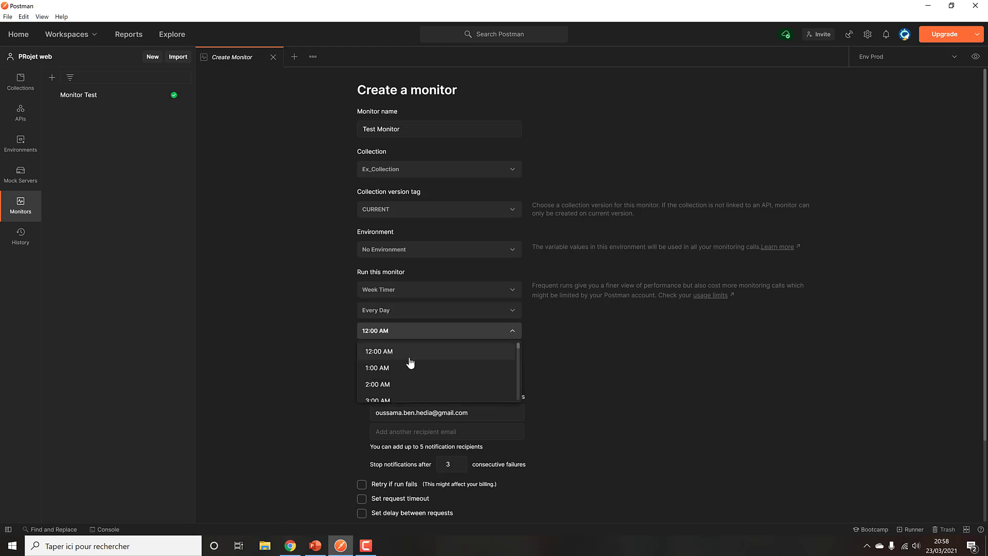
{"action": "scroll", "coordinate": [419, 374], "scroll_direction": "down", "scroll_amount": 5}
{"action": "scroll", "coordinate": [399, 359], "scroll_direction": "up", "scroll_amount": 5}
{"action": "left_click", "coordinate": [397, 312]}
{"action": "left_click", "coordinate": [396, 316]}
{"action": "left_click", "coordinate": [399, 331]}
{"action": "left_click", "coordinate": [400, 330]}
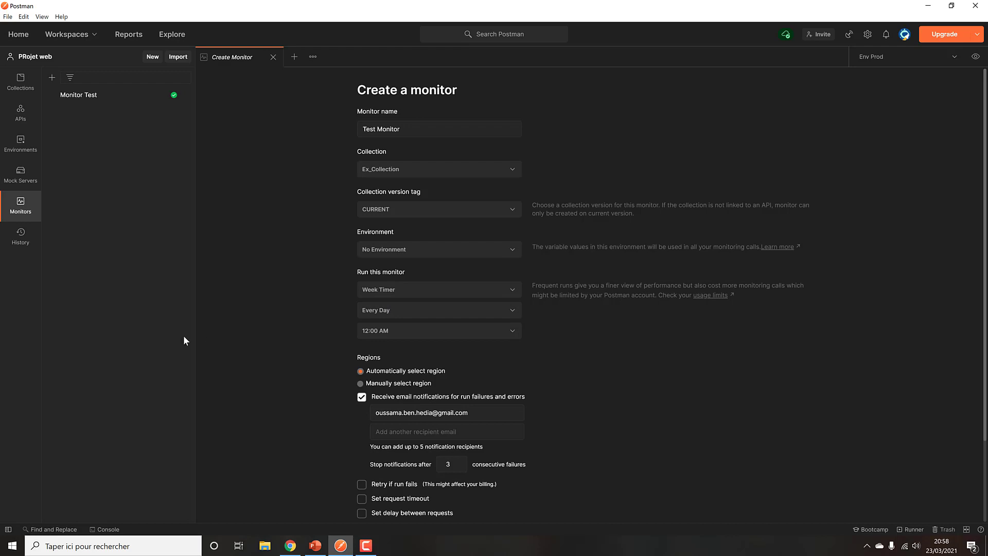
{"action": "left_click", "coordinate": [386, 290]}
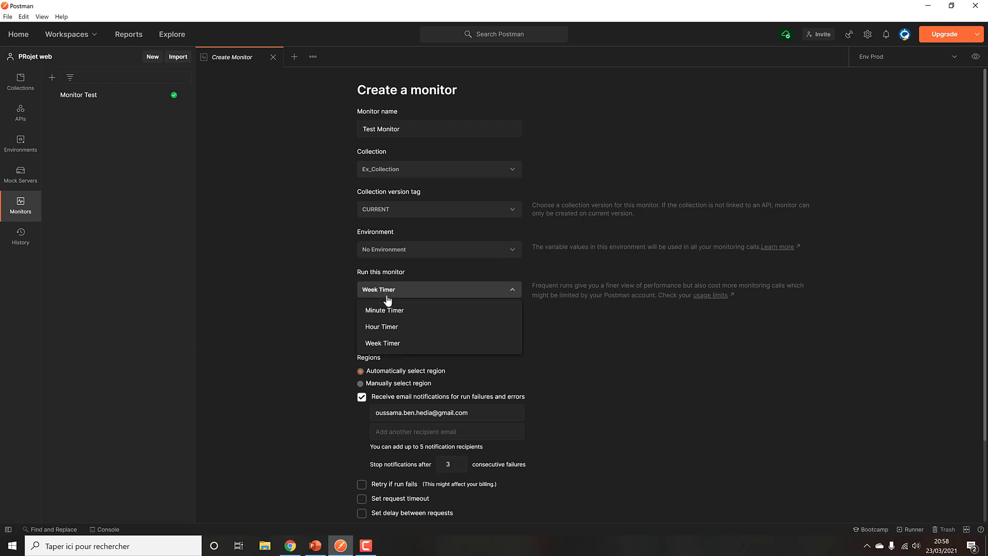
{"action": "left_click", "coordinate": [392, 292]}
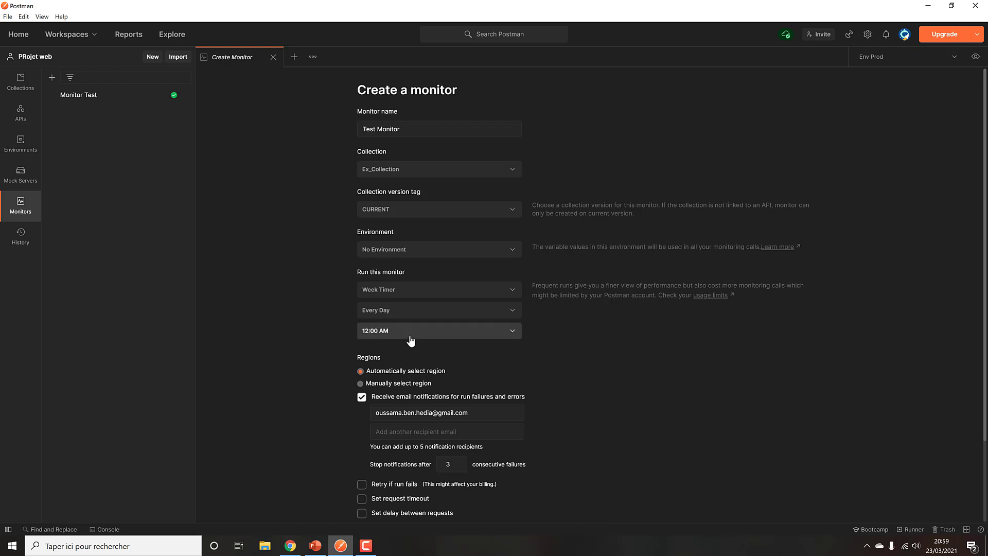
Switch the monitor's region setting to manual selection, comparing it with the automatic option
{"action": "left_click", "coordinate": [395, 387]}
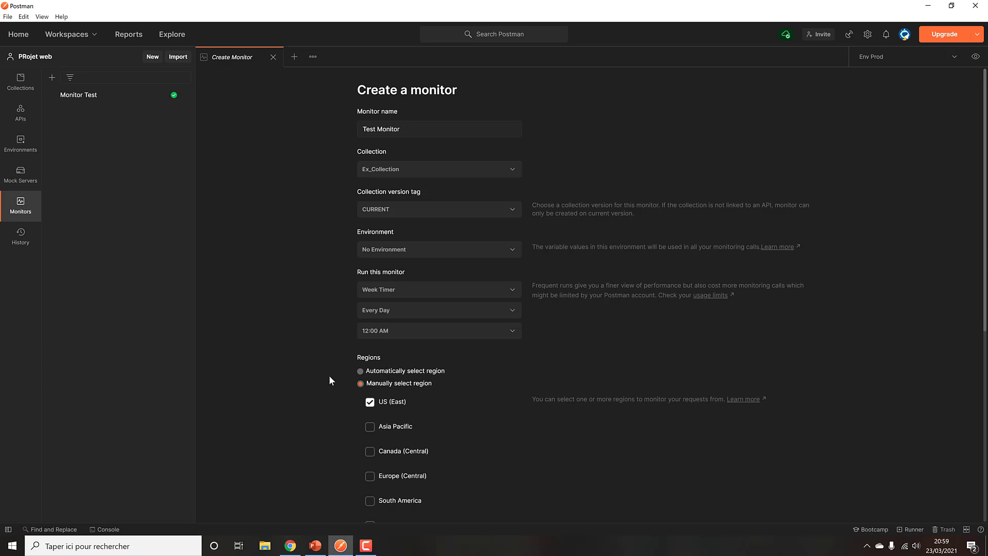
{"action": "scroll", "coordinate": [331, 379], "scroll_direction": "down", "scroll_amount": 2}
{"action": "left_click", "coordinate": [397, 270]}
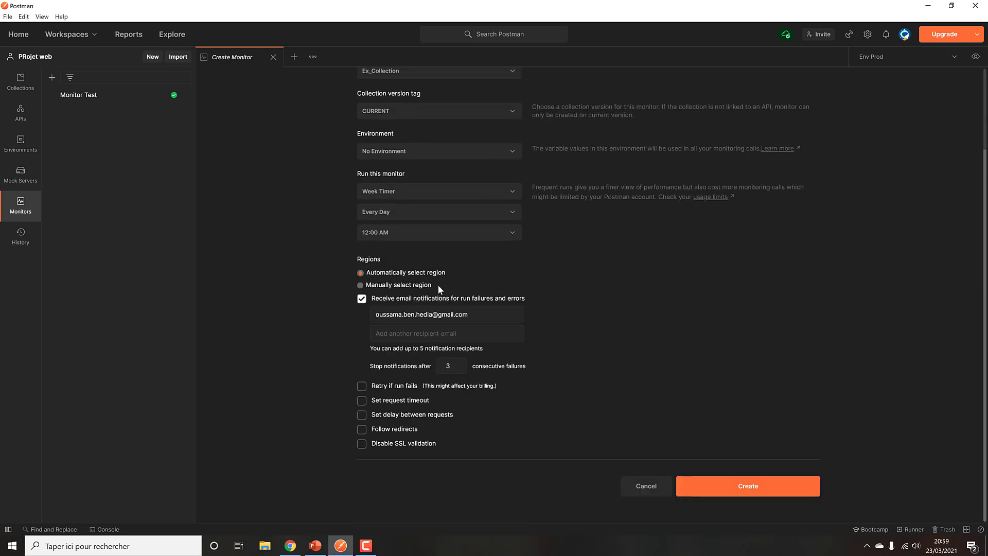
{"action": "left_click", "coordinate": [404, 286]}
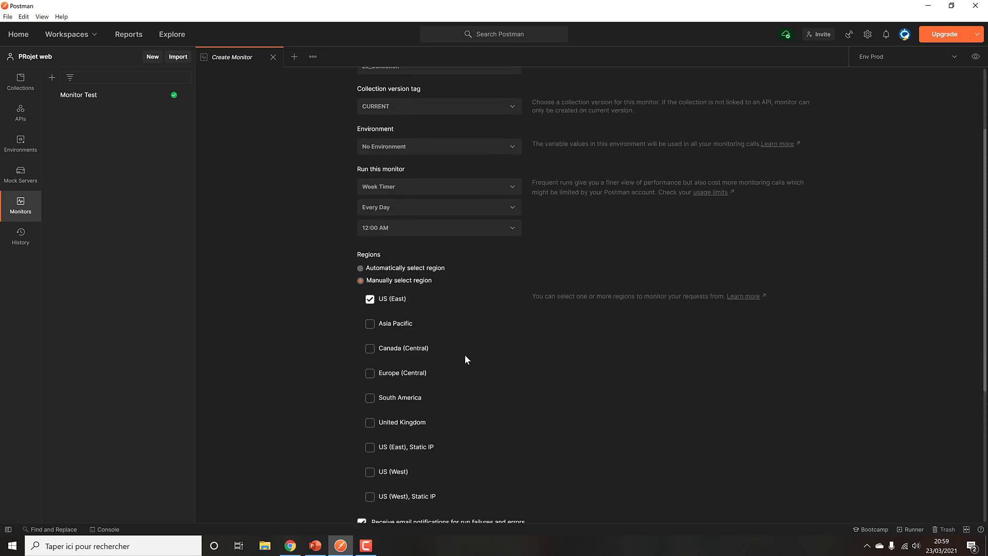
Change the monitor's manually selected region from US (East) to Europe (Central)
{"action": "left_click", "coordinate": [385, 299]}
{"action": "left_click", "coordinate": [369, 373]}
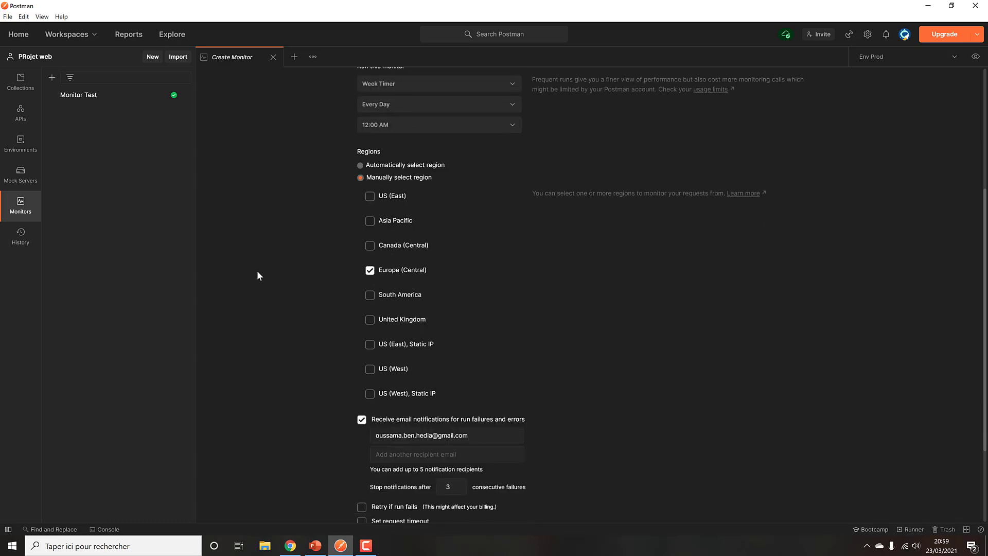
Examine the email notification settings for run failures, including the limit on consecutive failures
{"action": "scroll", "coordinate": [316, 447], "scroll_direction": "down", "scroll_amount": 2}
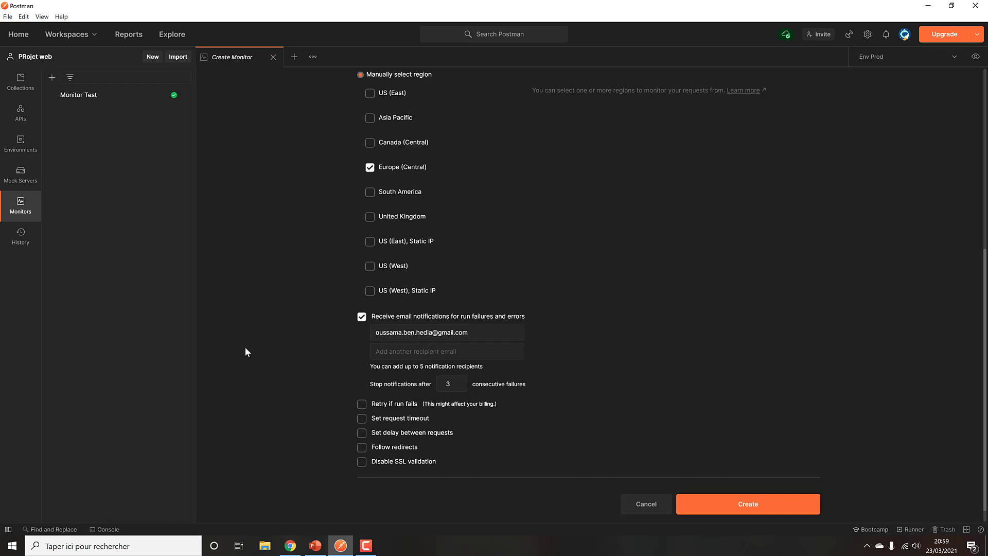
{"action": "scroll", "coordinate": [245, 347], "scroll_direction": "down", "scroll_amount": 1}
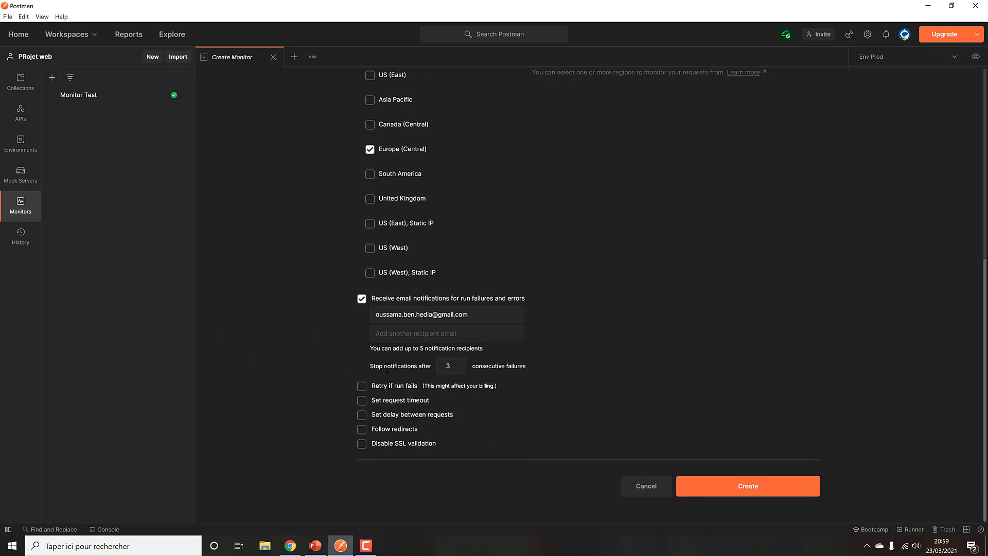
{"action": "left_click_drag", "start_coordinate": [376, 368], "coordinate": [401, 369]}
{"action": "left_click", "coordinate": [405, 369]}
{"action": "double_click", "coordinate": [453, 362]}
{"action": "left_click", "coordinate": [500, 411]}
Try the request timeout and the delay between requests options, switching each one off again
{"action": "left_click", "coordinate": [361, 400]}
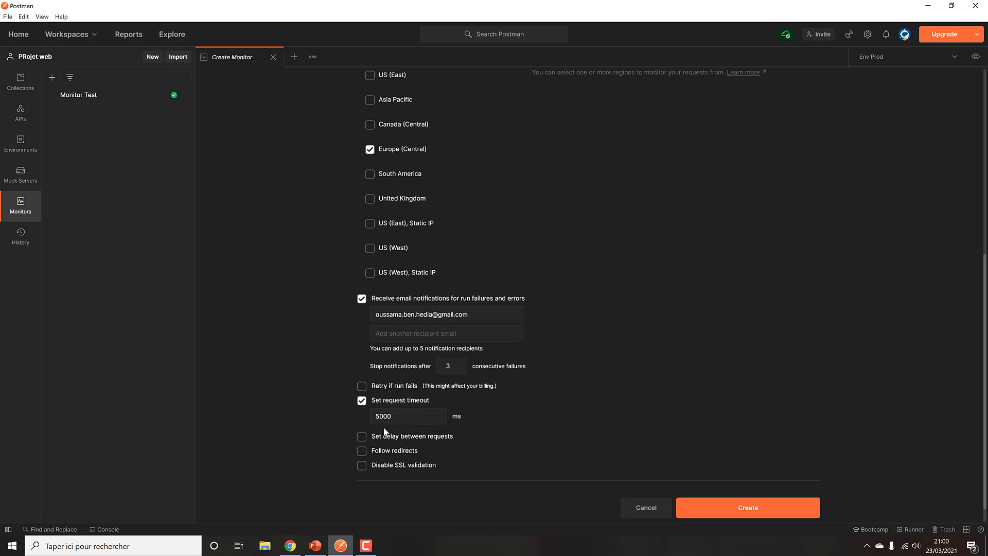
{"action": "left_click", "coordinate": [366, 401]}
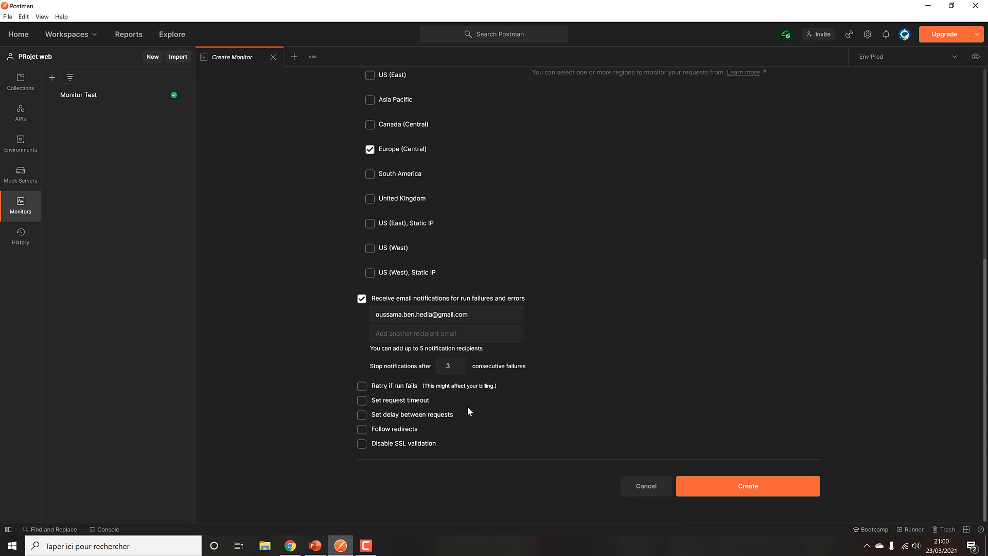
{"action": "left_click", "coordinate": [362, 415]}
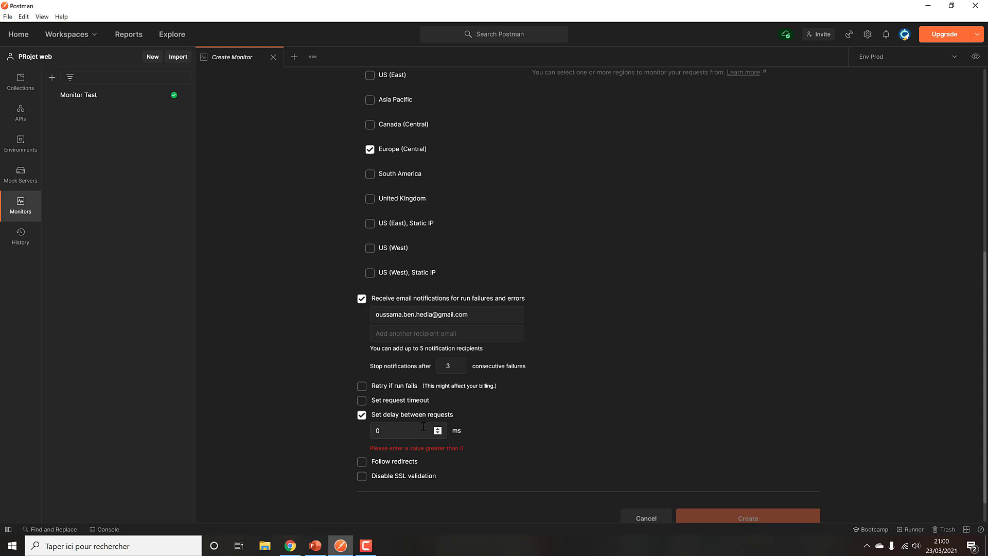
{"action": "left_click", "coordinate": [363, 415]}
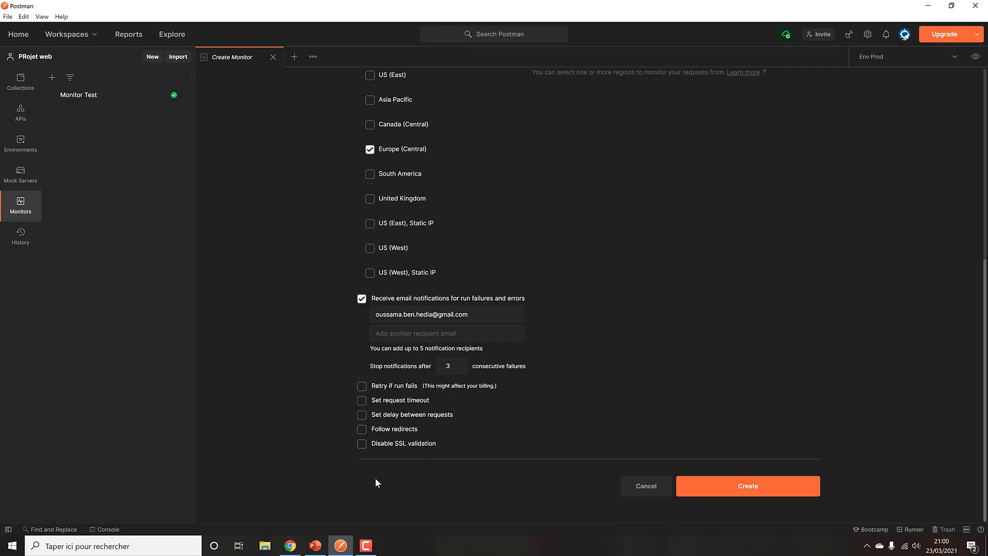
Review the completed monitor form and create the monitor
{"action": "scroll", "coordinate": [317, 349], "scroll_direction": "up", "scroll_amount": 5}
{"action": "scroll", "coordinate": [514, 391], "scroll_direction": "down", "scroll_amount": 5}
{"action": "left_click", "coordinate": [745, 490]}
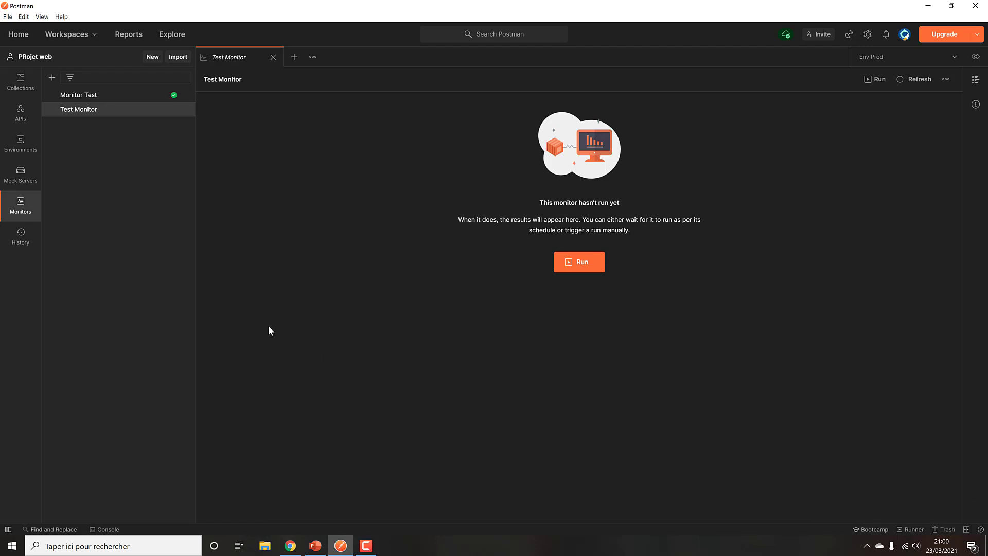
View the actions available for Test Monitor in the monitor list without applying any
{"action": "left_click", "coordinate": [185, 111]}
{"action": "left_click", "coordinate": [183, 111]}
{"action": "left_click", "coordinate": [186, 111]}
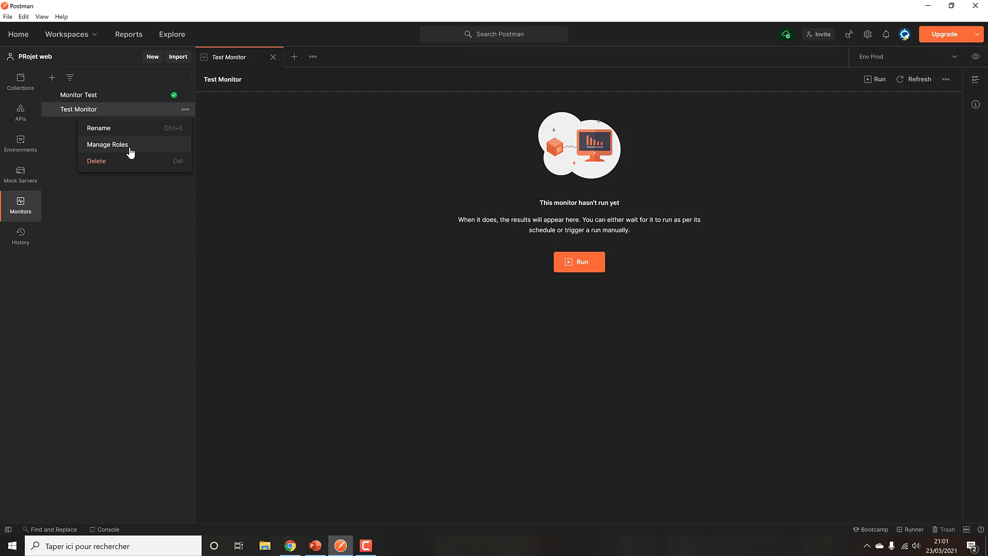
{"action": "left_click", "coordinate": [136, 207]}
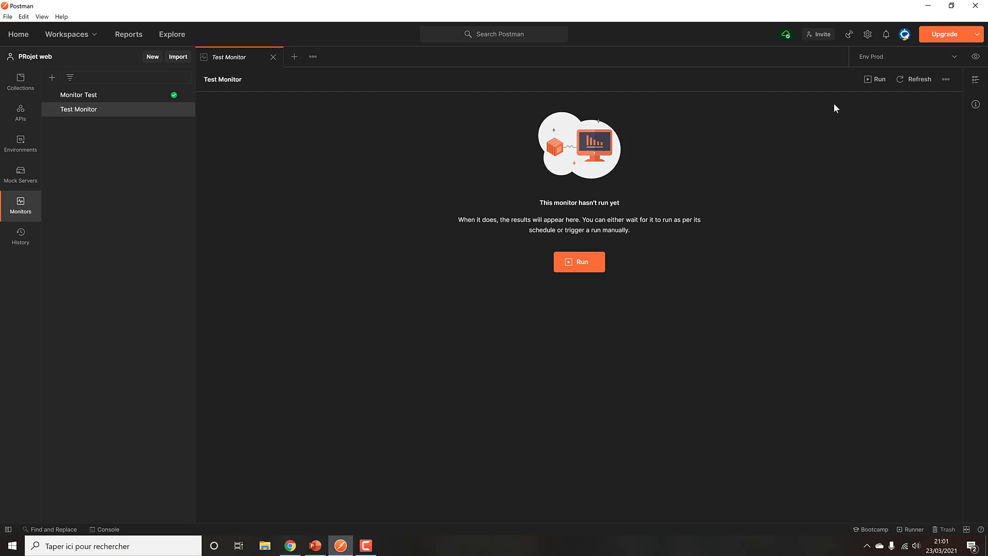
Open Test Monitor for editing, review its settings, and return to its results page without changes
{"action": "left_click", "coordinate": [947, 80]}
{"action": "left_click", "coordinate": [854, 119]}
{"action": "scroll", "coordinate": [344, 249], "scroll_direction": "down", "scroll_amount": 5}
{"action": "scroll", "coordinate": [493, 375], "scroll_direction": "up", "scroll_amount": 5}
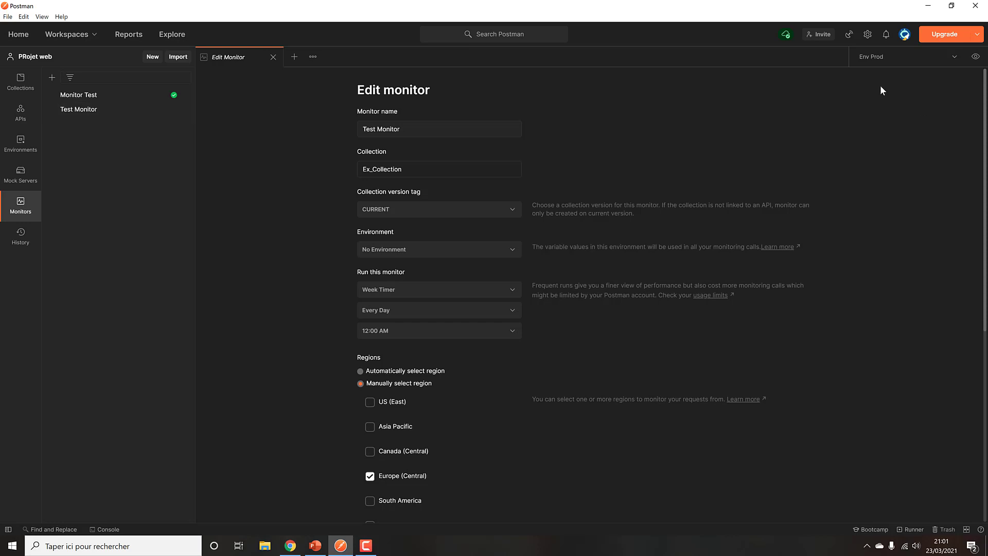
{"action": "left_click", "coordinate": [78, 113]}
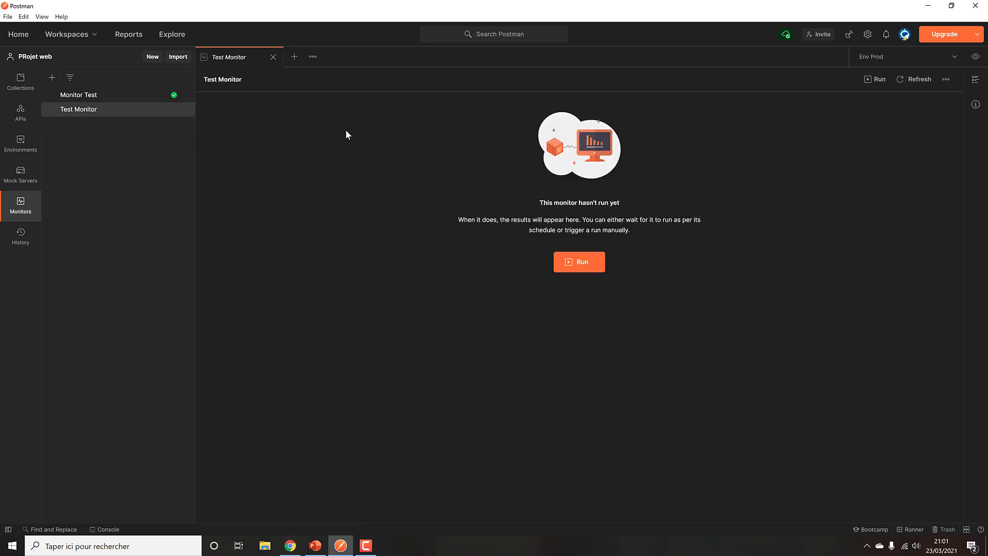
Run Test Monitor manually and refresh its results
{"action": "left_click", "coordinate": [580, 258]}
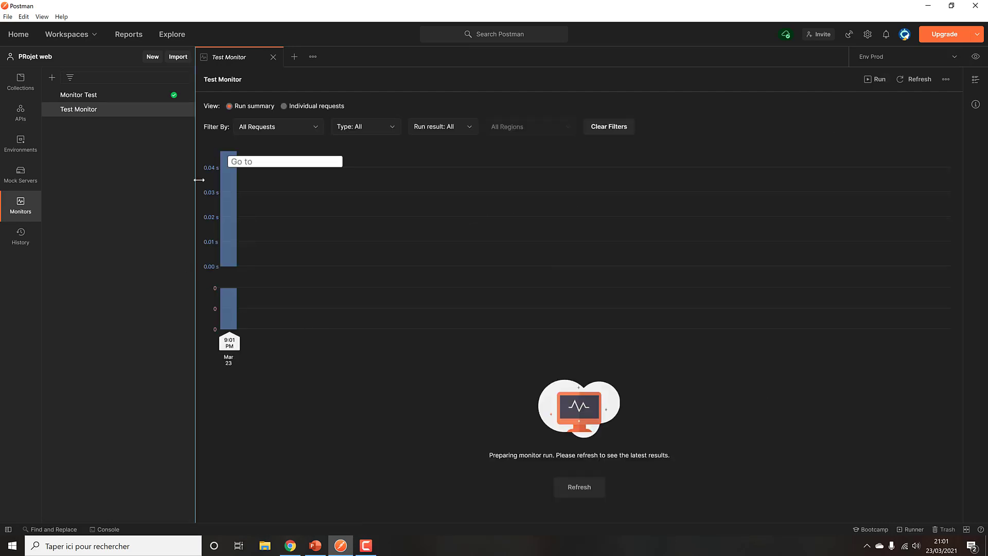
{"action": "mouse_move", "coordinate": [225, 309]}
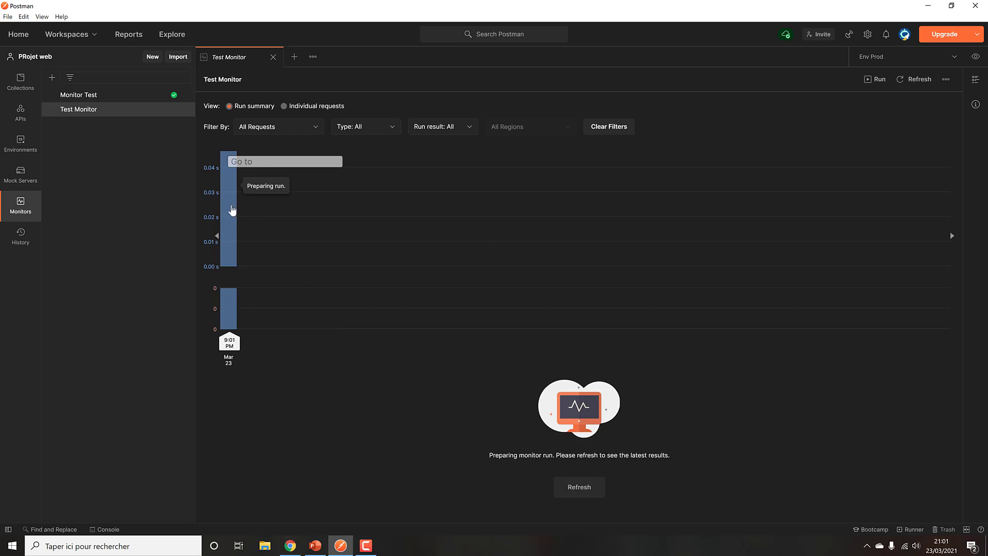
{"action": "left_click", "coordinate": [909, 81]}
{"action": "left_click", "coordinate": [909, 81]}
{"action": "left_click", "coordinate": [909, 81]}
{"action": "left_click", "coordinate": [910, 81]}
{"action": "left_click", "coordinate": [914, 82]}
{"action": "left_click", "coordinate": [916, 83]}
View the run chart's date picker, close it, and refresh the results again to check the first run
{"action": "left_click", "coordinate": [255, 162]}
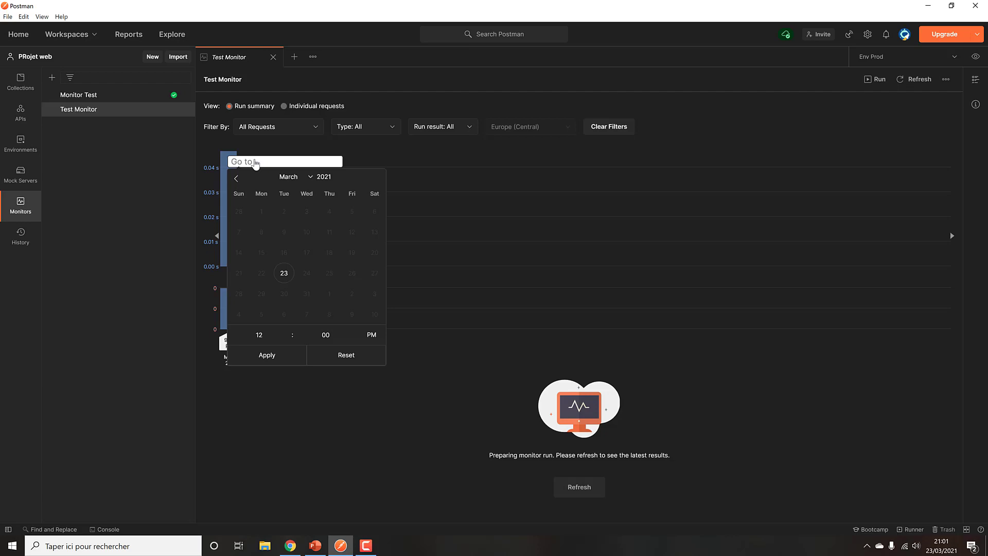
{"action": "left_click", "coordinate": [354, 146]}
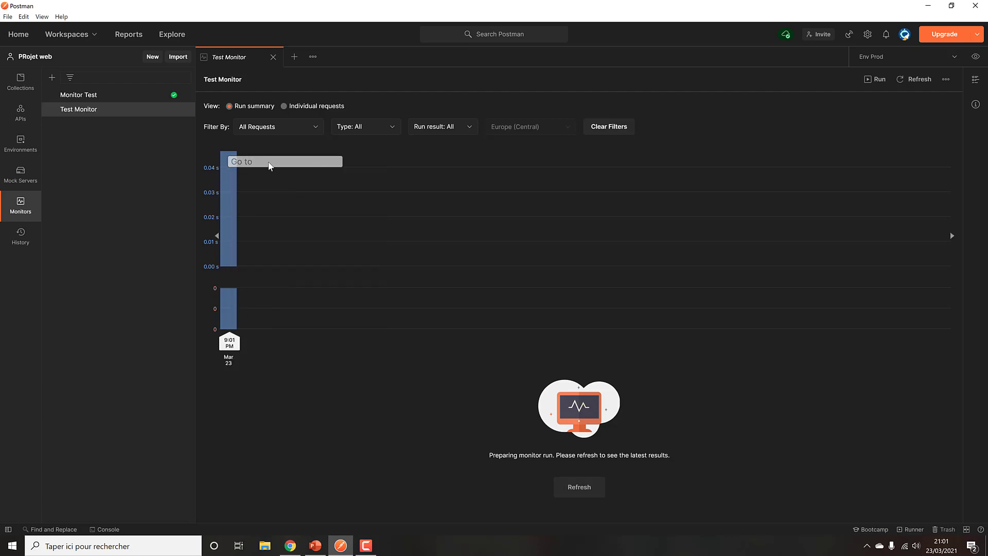
{"action": "left_click", "coordinate": [920, 80]}
{"action": "left_click", "coordinate": [921, 79]}
{"action": "mouse_move", "coordinate": [241, 270]}
{"action": "left_click", "coordinate": [924, 80]}
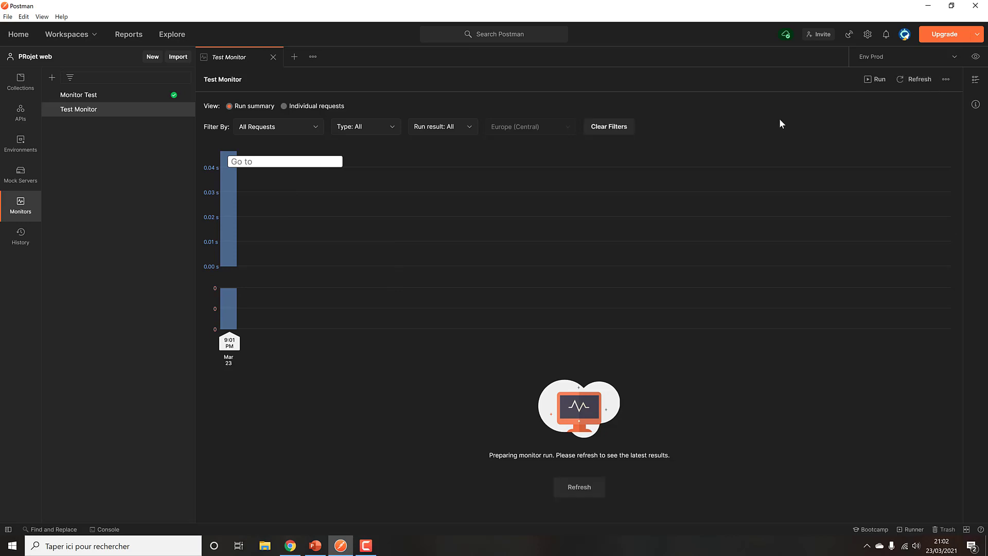
{"action": "left_click", "coordinate": [598, 486]}
{"action": "mouse_move", "coordinate": [231, 208]}
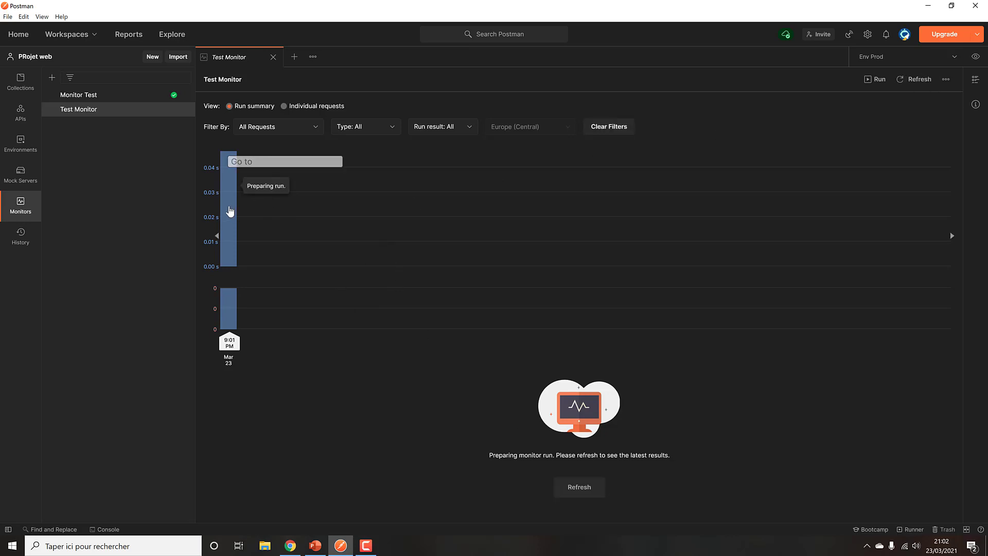
Run Test Monitor a second time and refresh until the results of both runs load
{"action": "left_click", "coordinate": [881, 82]}
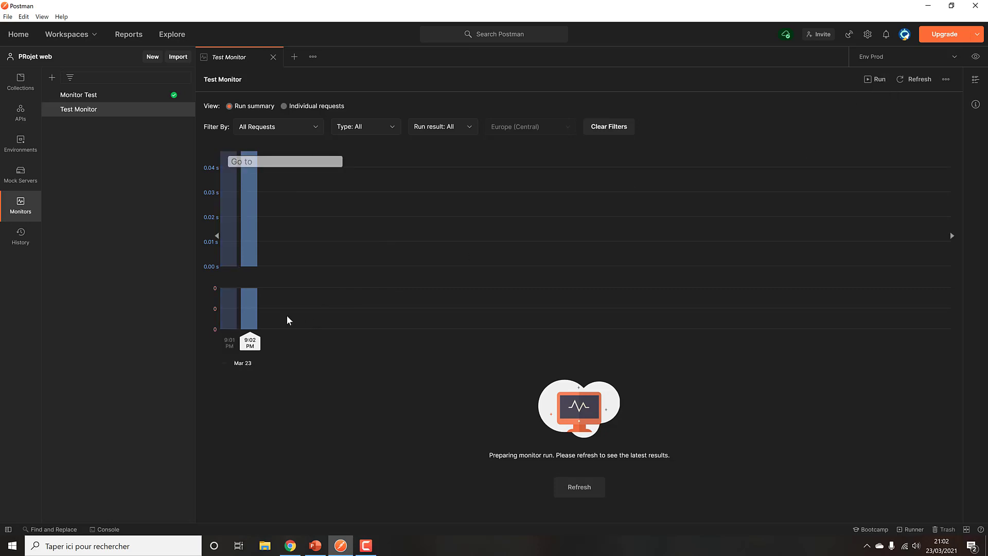
{"action": "mouse_move", "coordinate": [246, 354]}
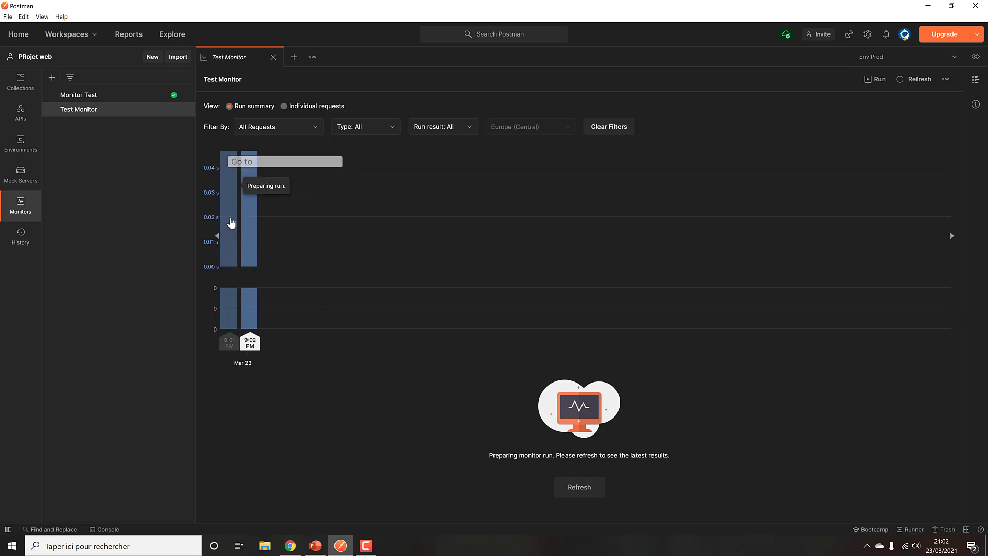
{"action": "left_click", "coordinate": [911, 81]}
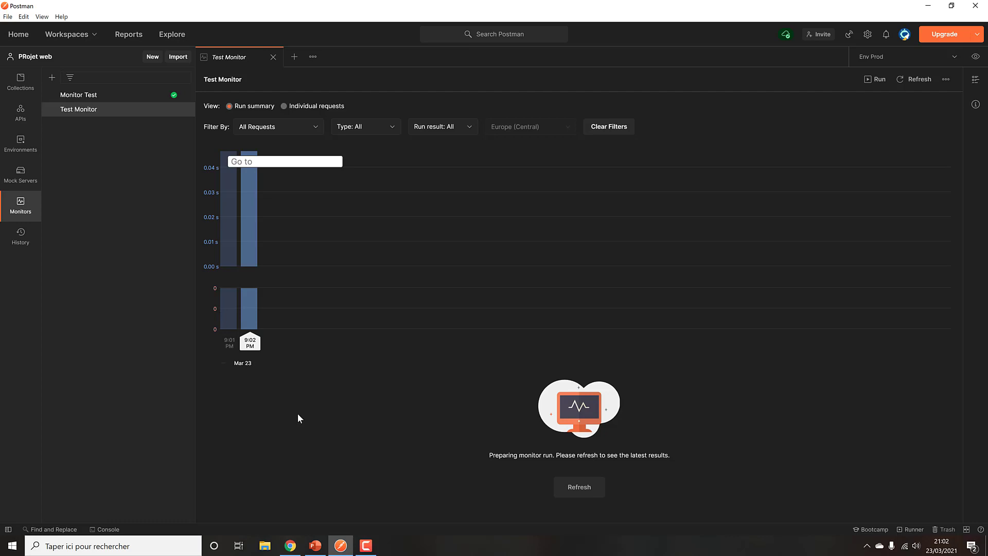
{"action": "left_click", "coordinate": [949, 81]}
{"action": "left_click", "coordinate": [950, 83]}
{"action": "left_click", "coordinate": [915, 80]}
{"action": "mouse_move", "coordinate": [237, 254]}
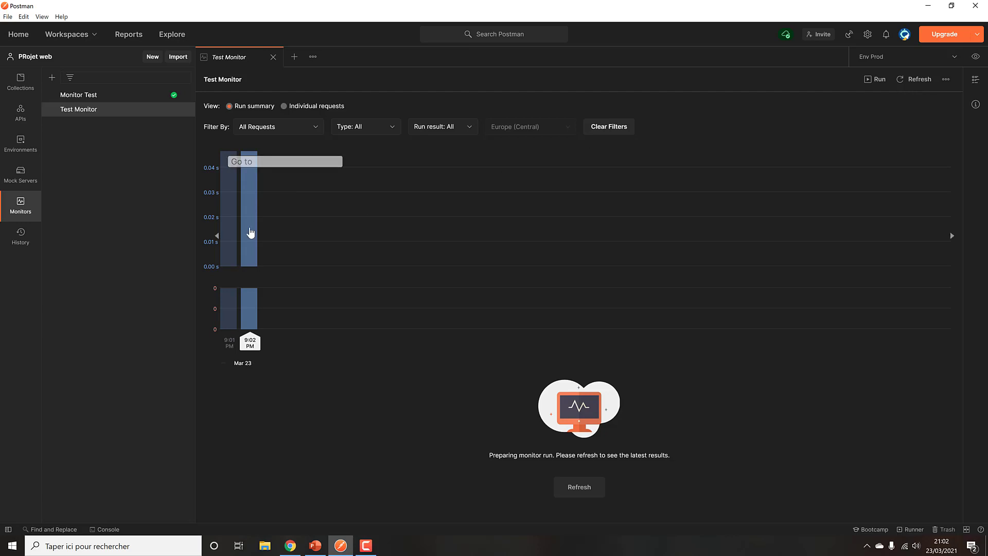
{"action": "left_click", "coordinate": [913, 83]}
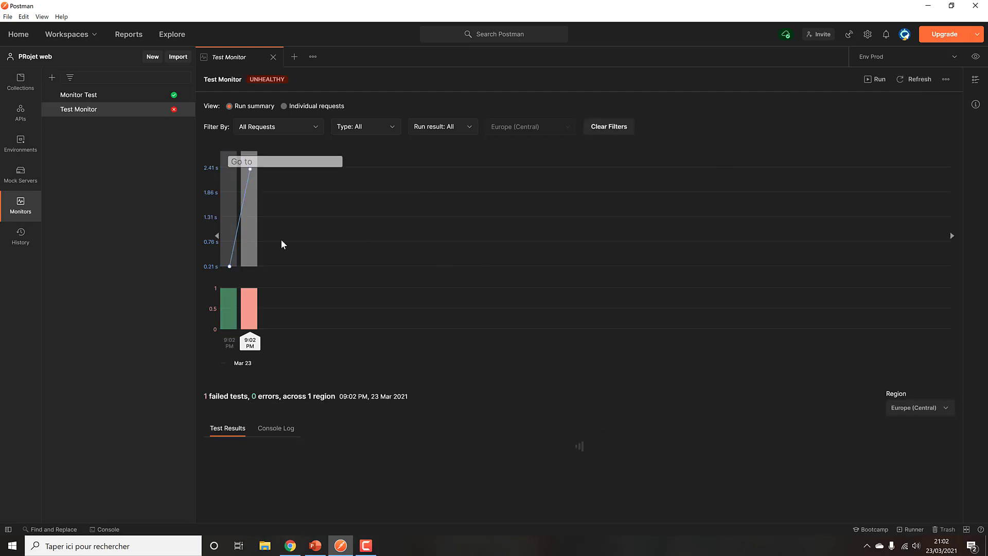
Compare the failed percentage and response time of the two runs, and examine the get user request's response time test
{"action": "mouse_move", "coordinate": [227, 257]}
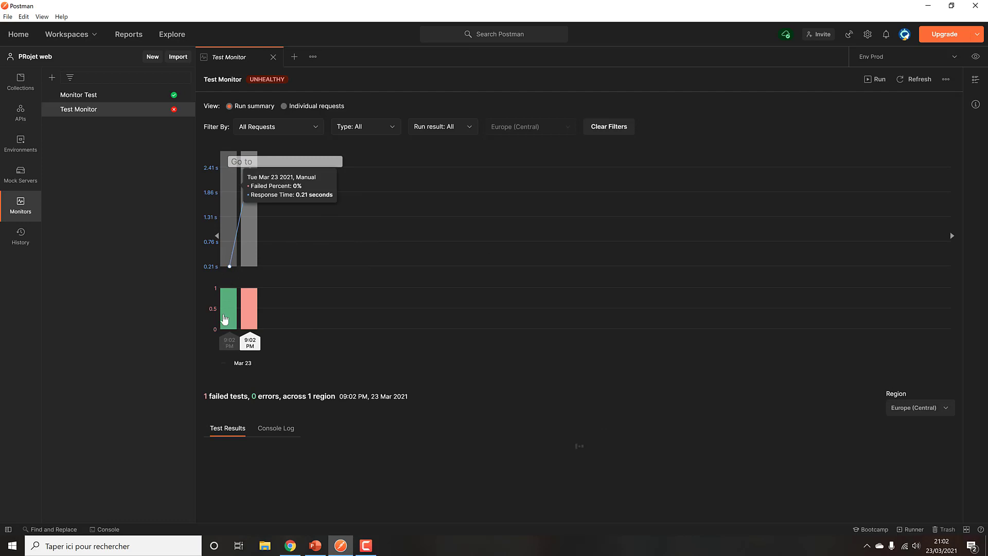
{"action": "mouse_move", "coordinate": [252, 321]}
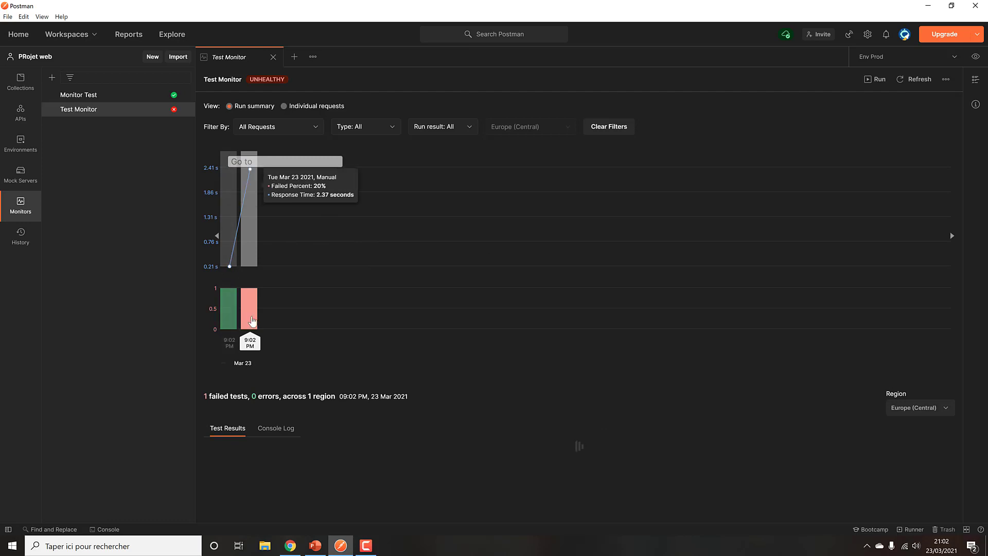
{"action": "scroll", "coordinate": [397, 470], "scroll_direction": "down", "scroll_amount": 1}
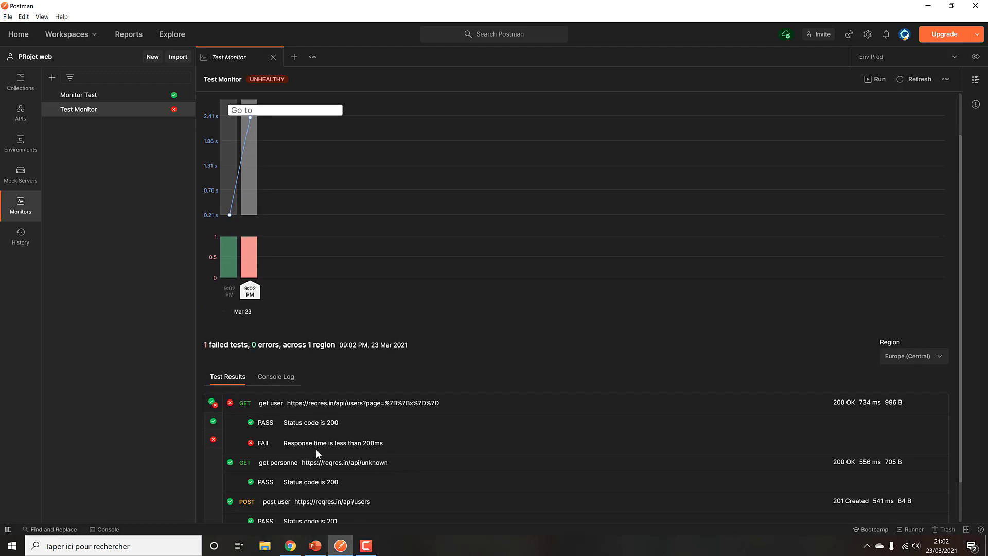
{"action": "left_click_drag", "start_coordinate": [323, 443], "coordinate": [387, 446]}
{"action": "left_click", "coordinate": [388, 444]}
{"action": "left_click_drag", "start_coordinate": [261, 443], "coordinate": [375, 443]}
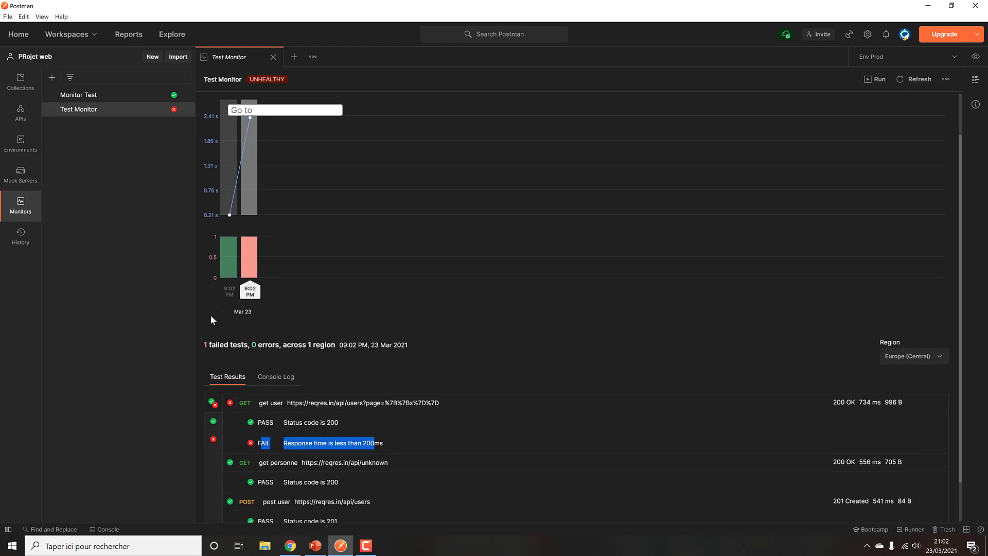
{"action": "scroll", "coordinate": [290, 268], "scroll_direction": "up", "scroll_amount": 1}
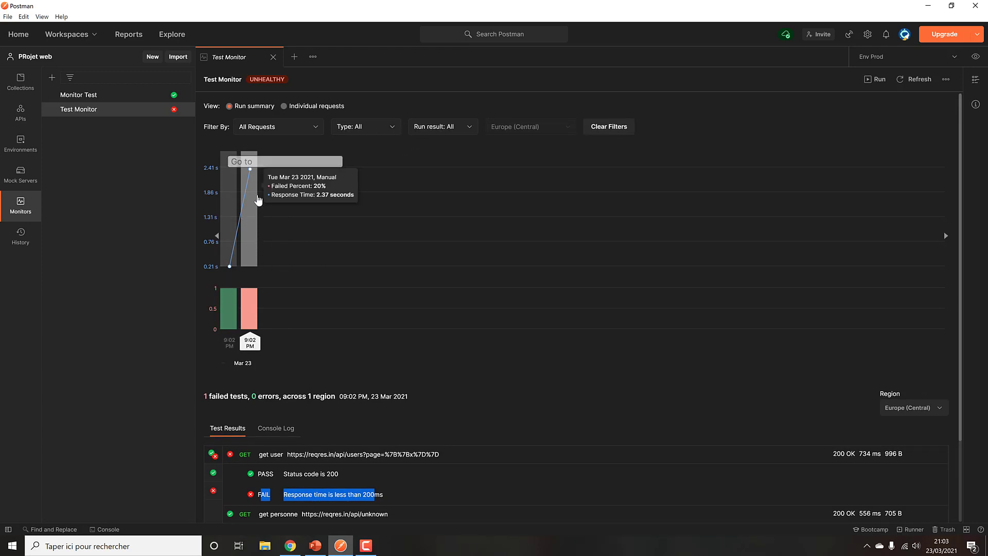
Filter the run results by the post user request, and set the filter back to All Requests
{"action": "left_click", "coordinate": [315, 128]}
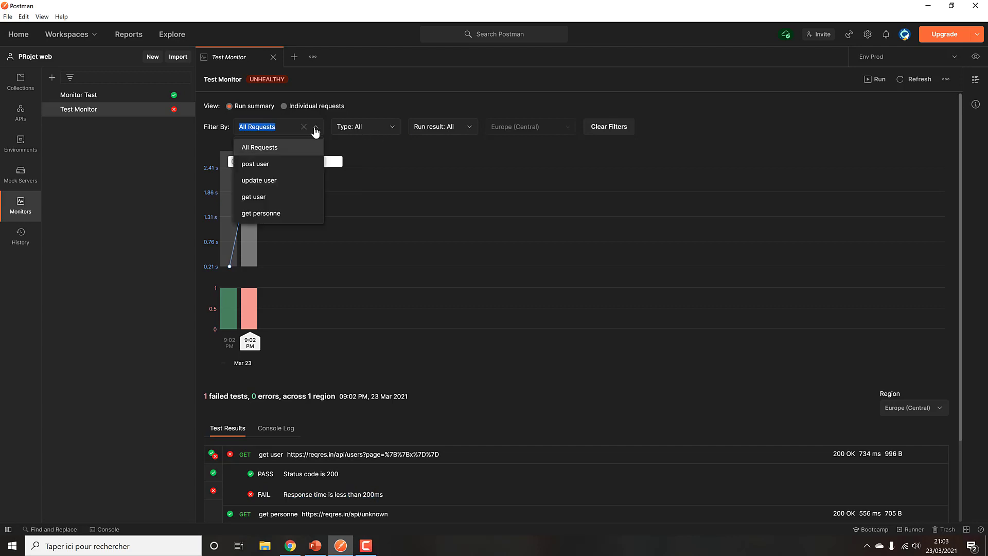
{"action": "left_click", "coordinate": [313, 128]}
{"action": "left_click", "coordinate": [313, 128]}
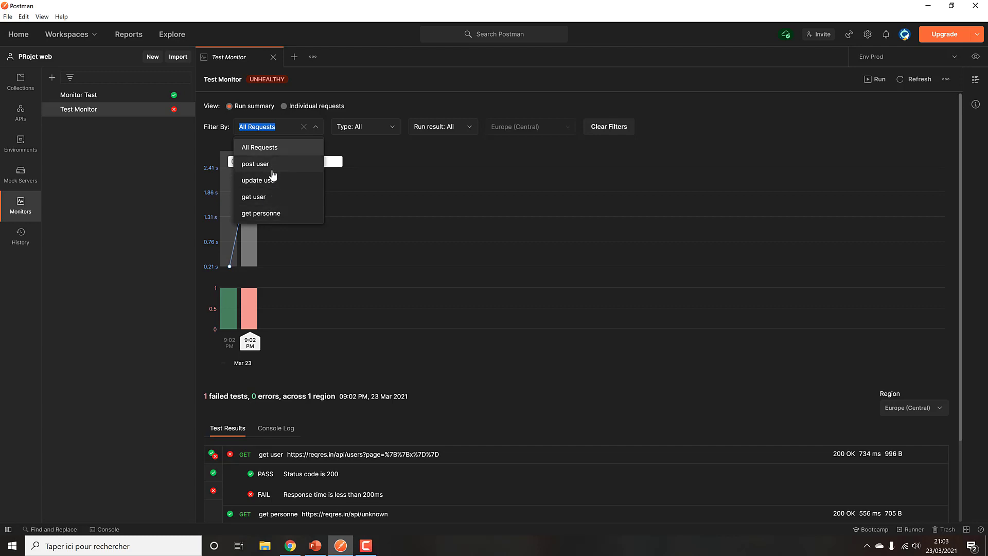
{"action": "left_click", "coordinate": [275, 147]}
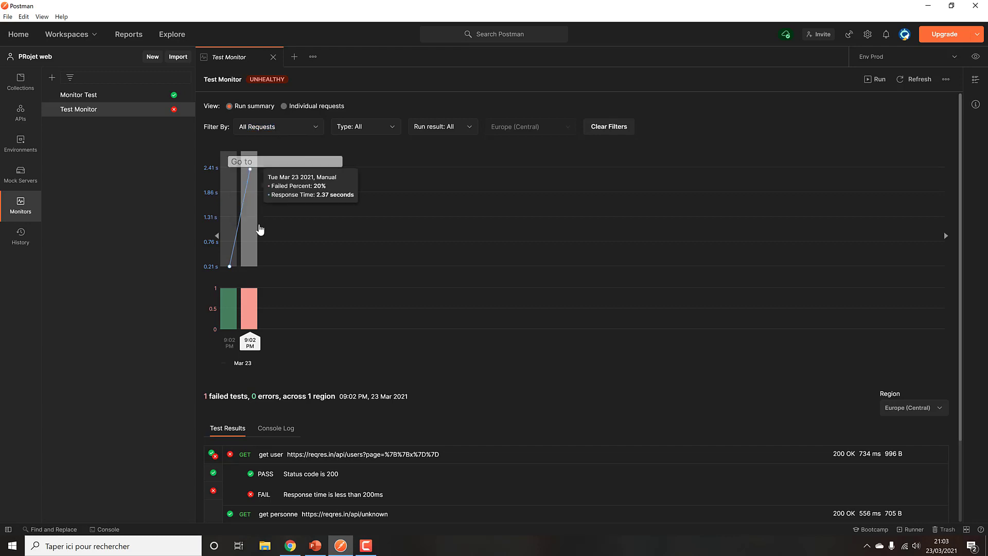
{"action": "left_click", "coordinate": [312, 128]}
{"action": "left_click", "coordinate": [278, 162]}
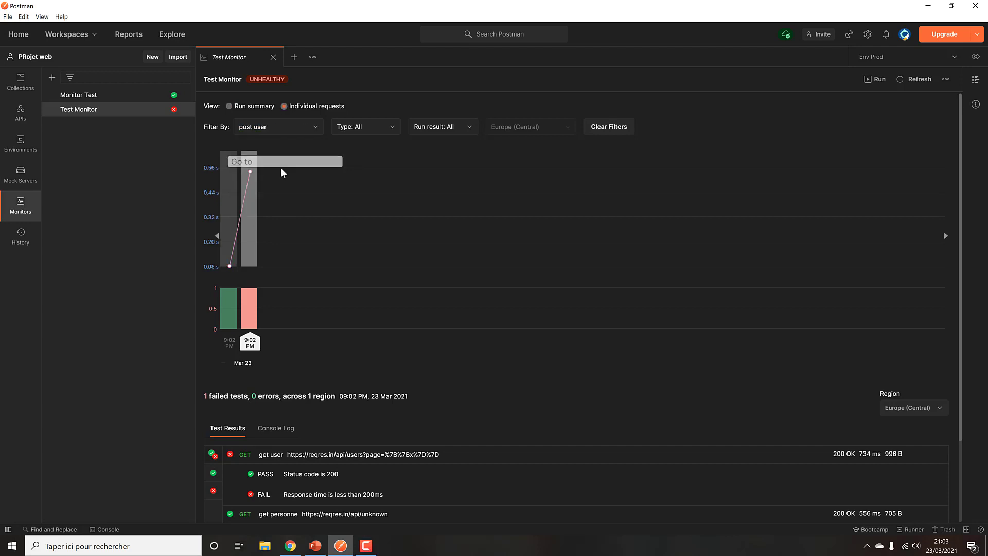
{"action": "left_click", "coordinate": [320, 131]}
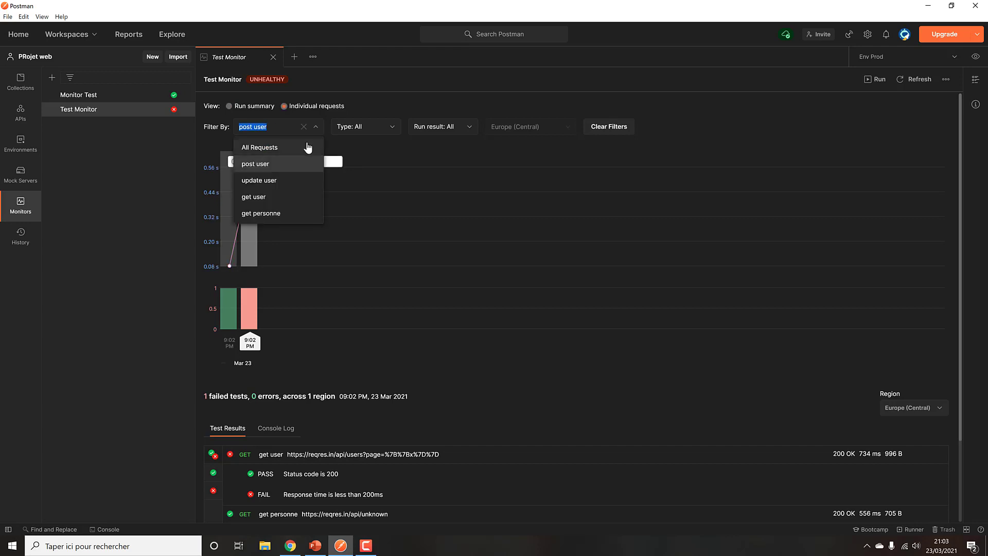
{"action": "left_click", "coordinate": [293, 149]}
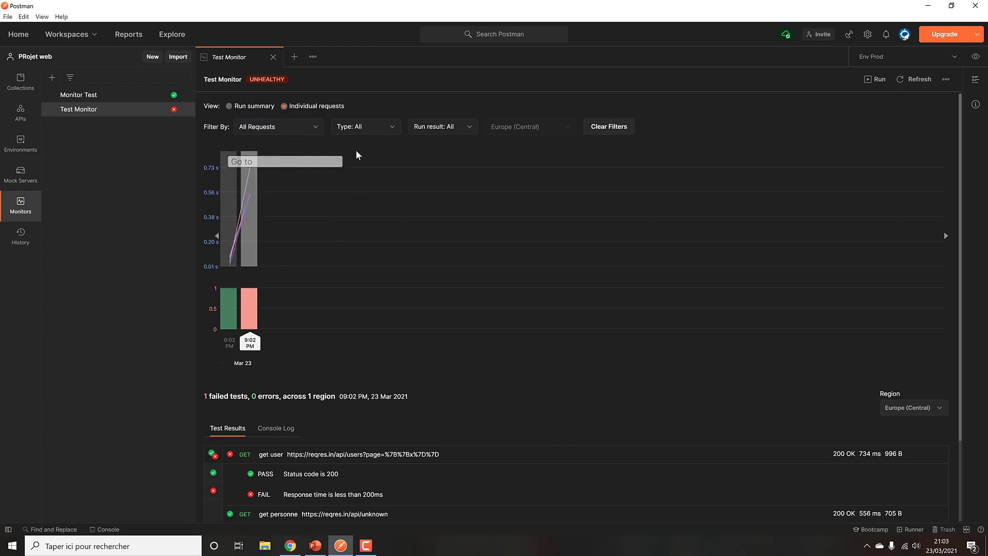
Compare the Run summary view of the results with the Individual requests view
{"action": "left_click", "coordinate": [251, 108]}
{"action": "left_click", "coordinate": [297, 107]}
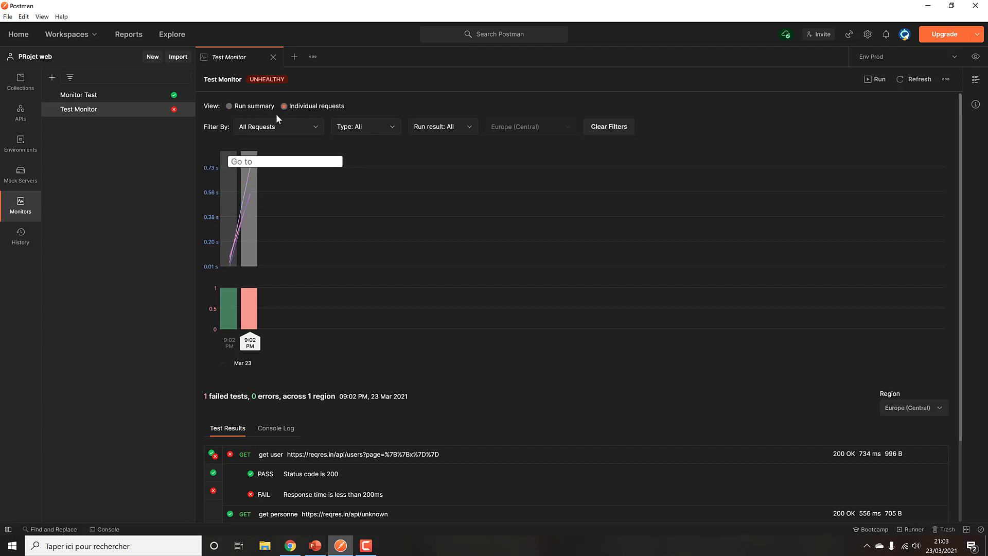
In the Run summary view, filter runs by Manual and by Scheduled run, reset the type to All, and view the run result options
{"action": "mouse_move", "coordinate": [247, 184]}
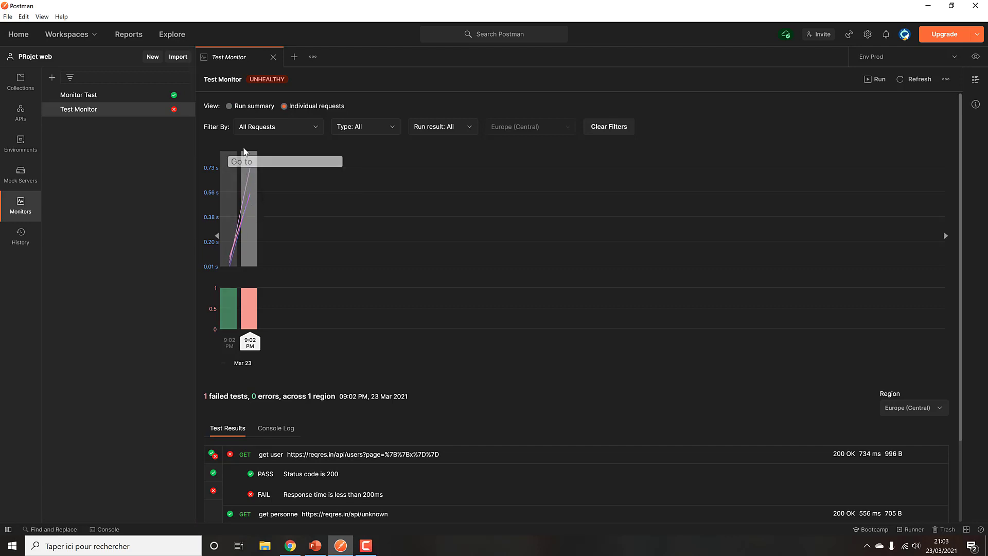
{"action": "left_click", "coordinate": [247, 108]}
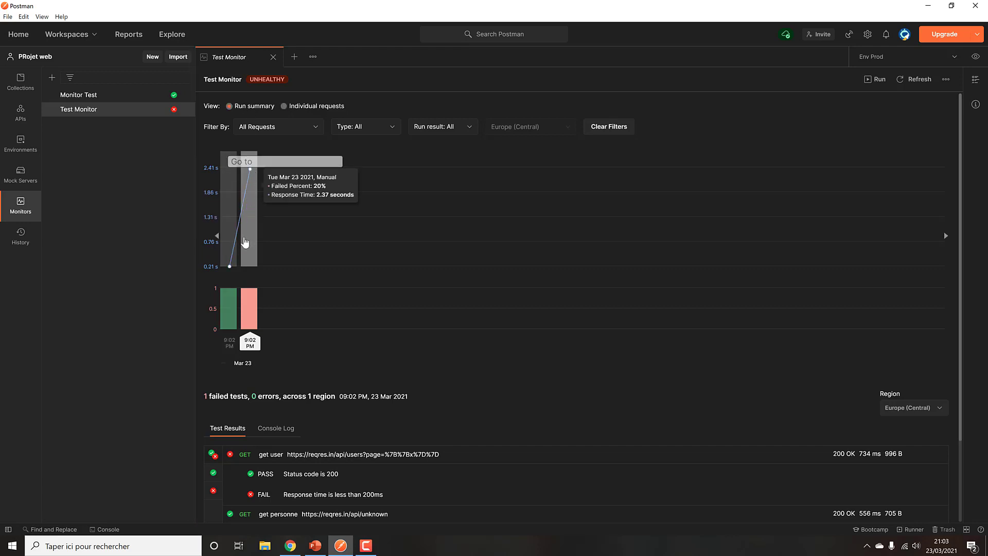
{"action": "left_click", "coordinate": [381, 129]}
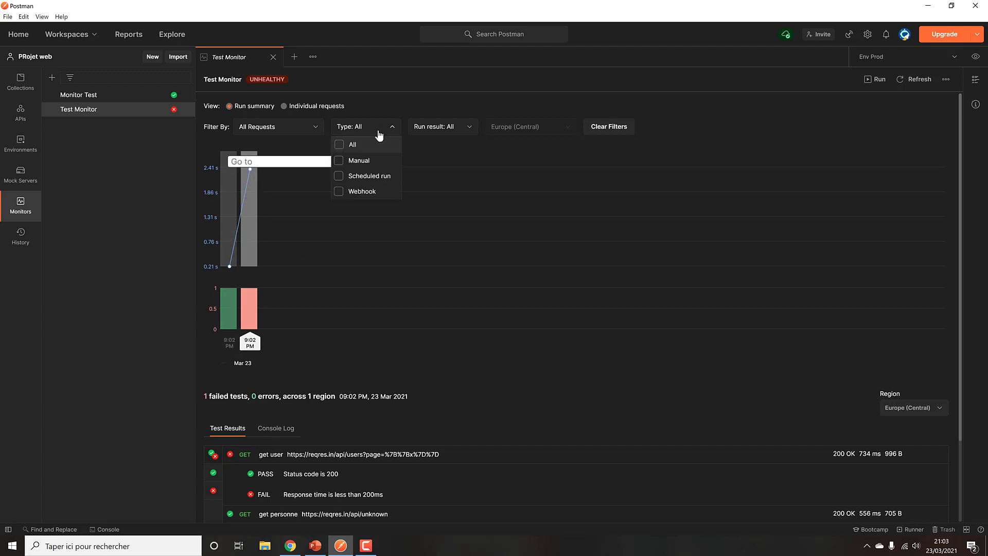
{"action": "left_click", "coordinate": [351, 166]}
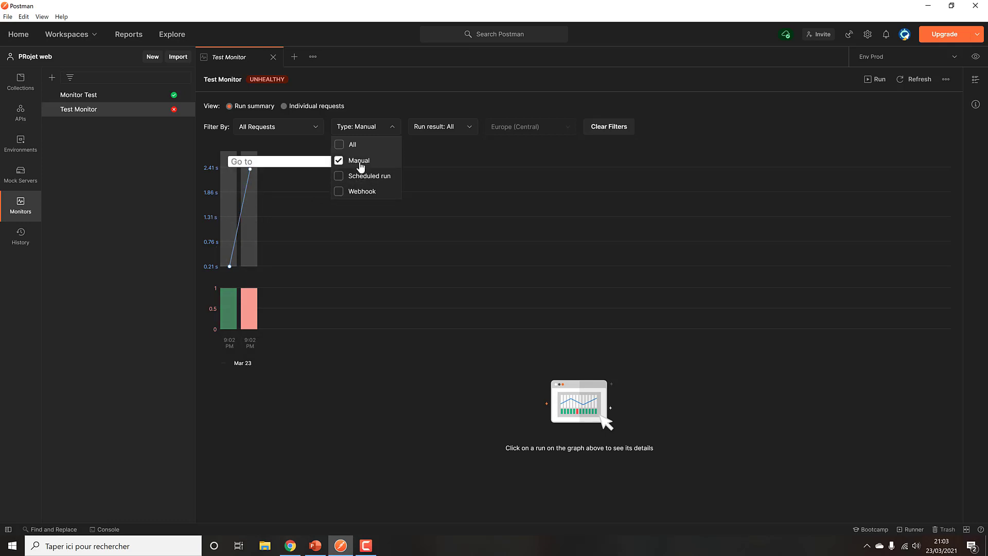
{"action": "left_click", "coordinate": [366, 179]}
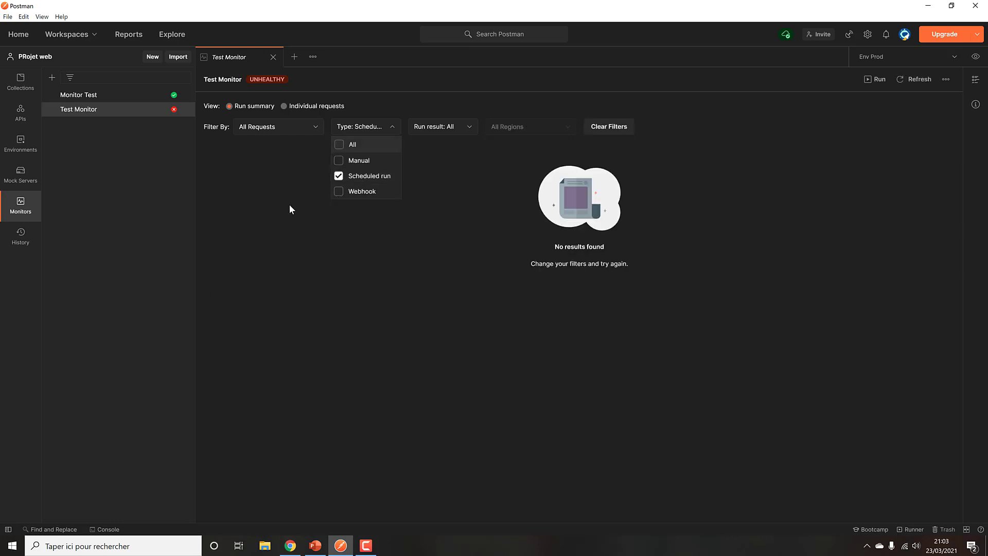
{"action": "left_click", "coordinate": [369, 143]}
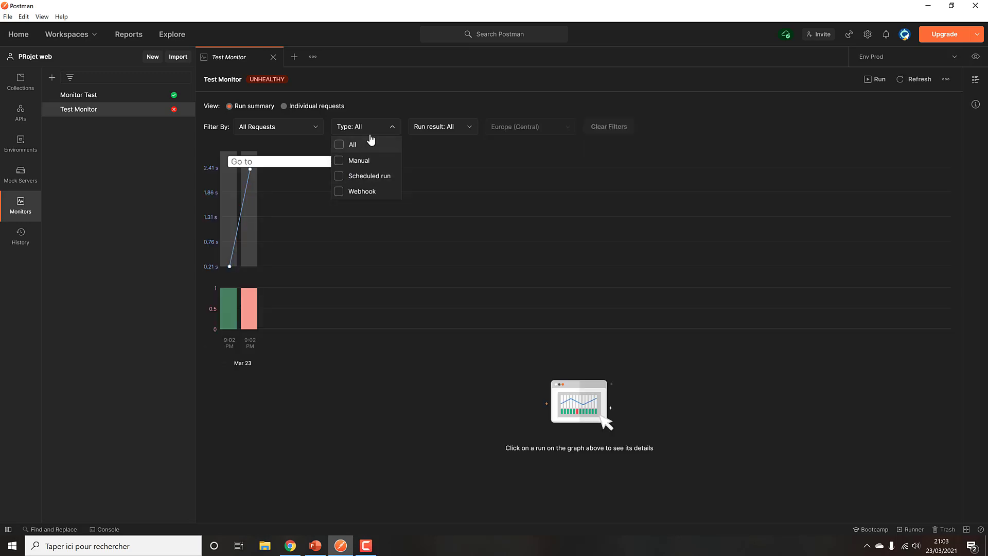
{"action": "left_click", "coordinate": [414, 127]}
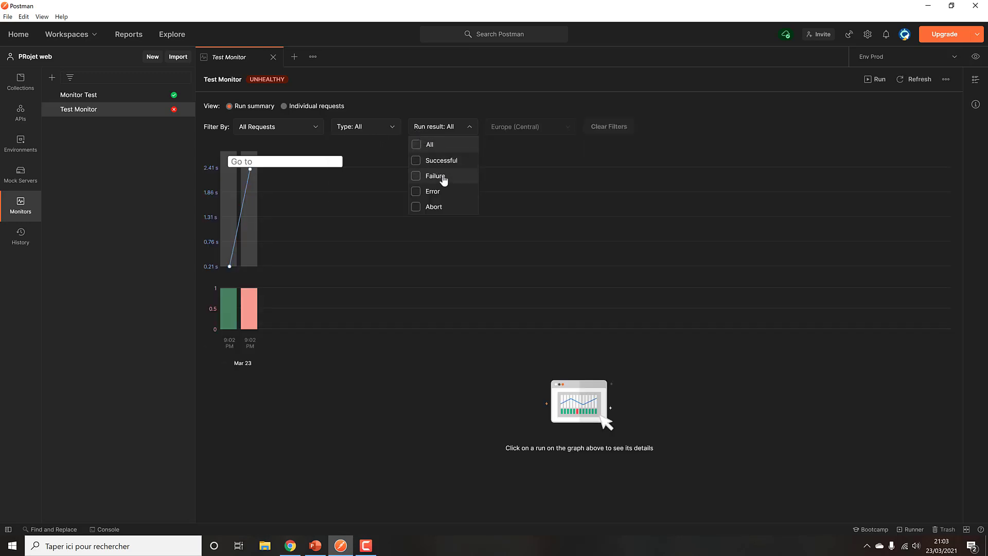
{"action": "left_click", "coordinate": [478, 105]}
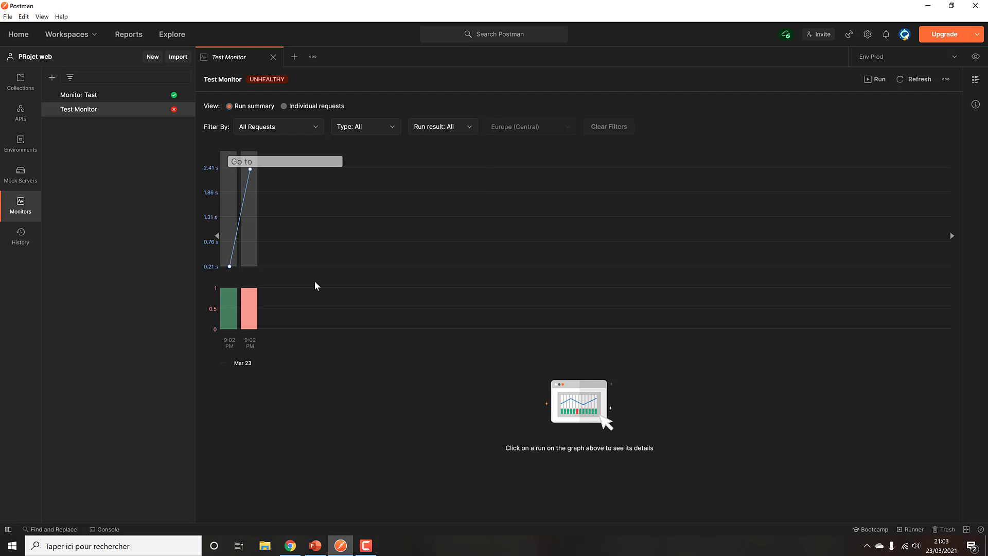
Examine the test results of Test Monitor's first run, collapsing and re-expanding the get user request
{"action": "left_click", "coordinate": [232, 246]}
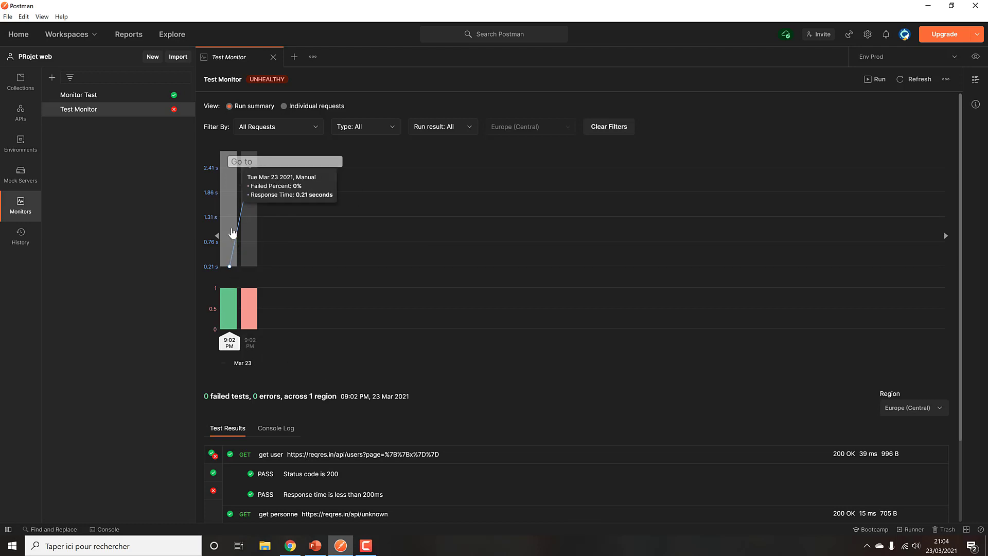
{"action": "scroll", "coordinate": [312, 470], "scroll_direction": "down", "scroll_amount": 2}
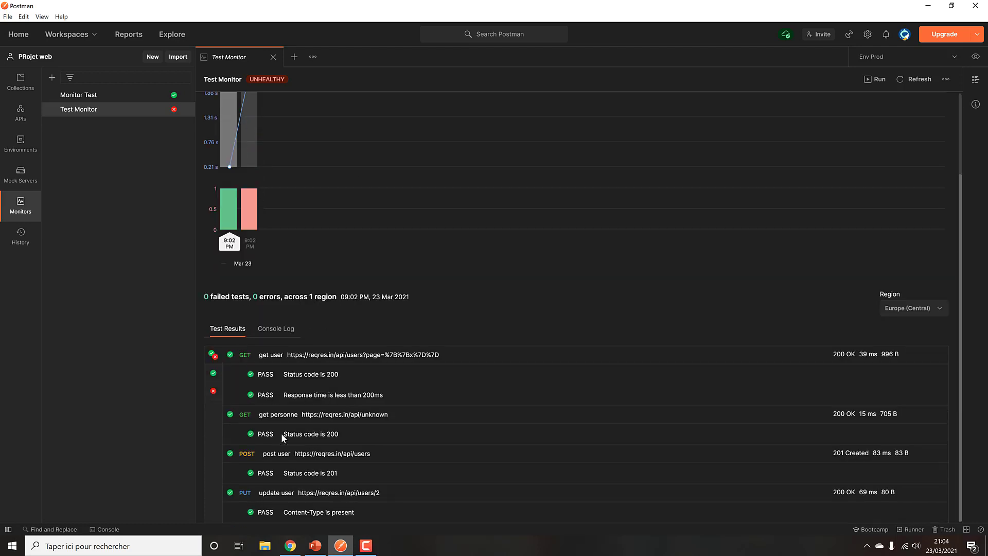
{"action": "left_click", "coordinate": [301, 359]}
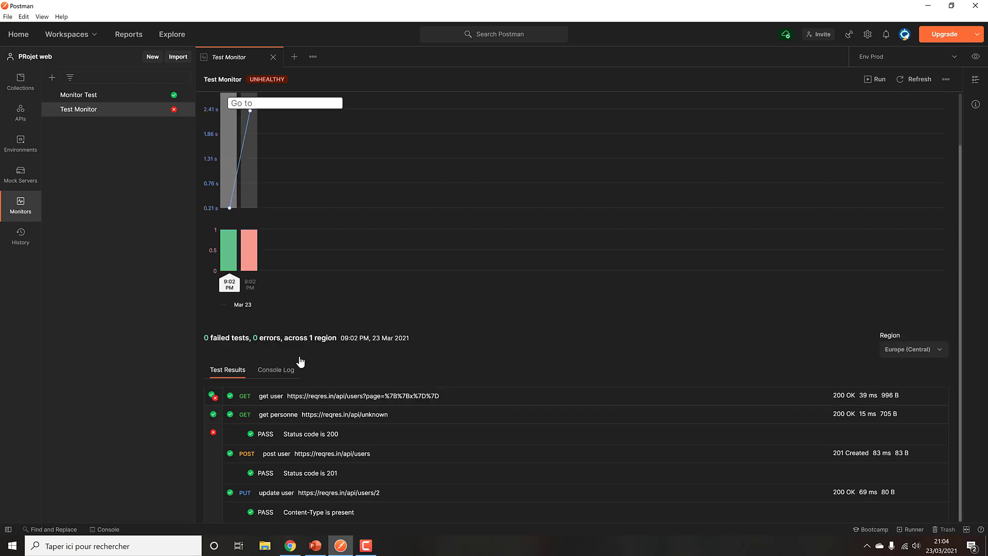
{"action": "left_click", "coordinate": [310, 396]}
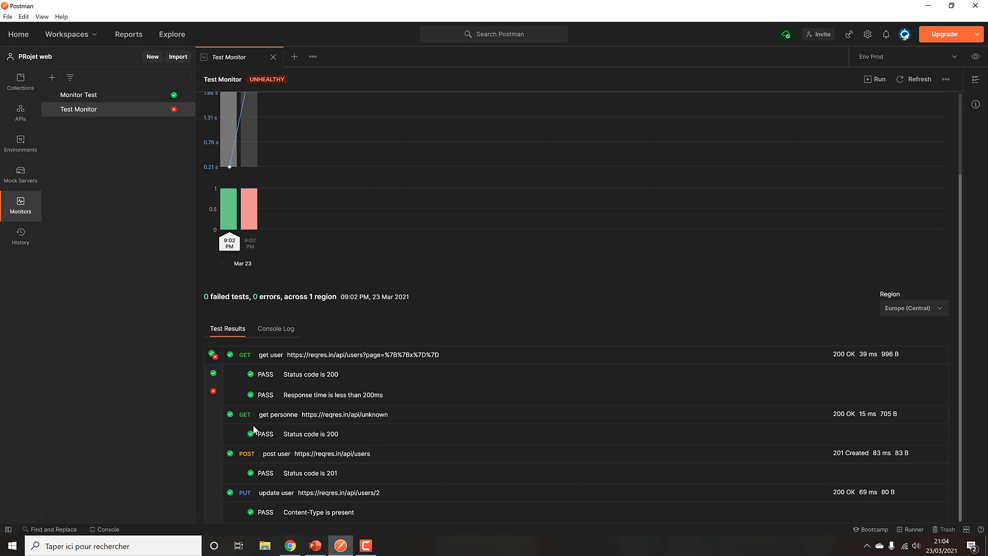
{"action": "left_click", "coordinate": [276, 328]}
{"action": "scroll", "coordinate": [265, 460], "scroll_direction": "down", "scroll_amount": 1}
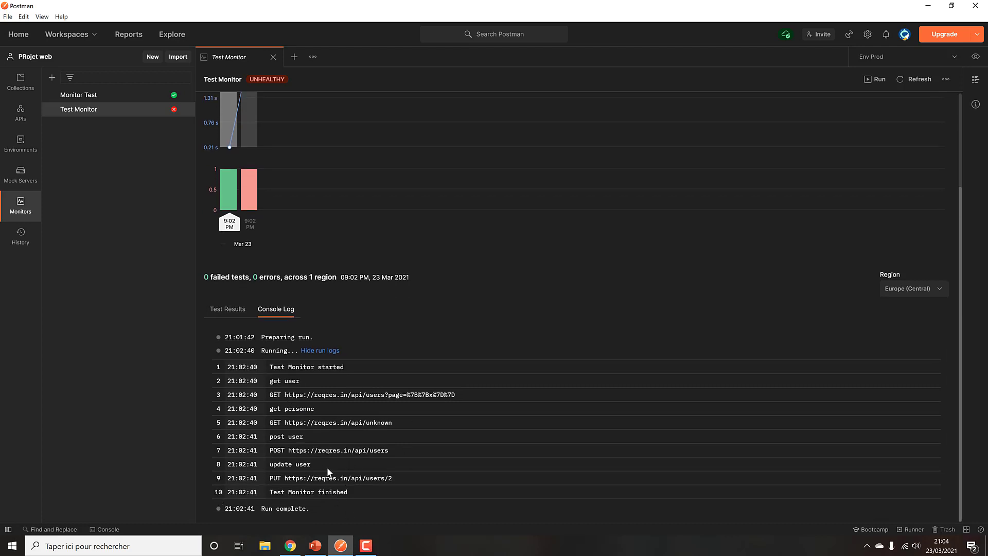
{"action": "left_click", "coordinate": [335, 479]}
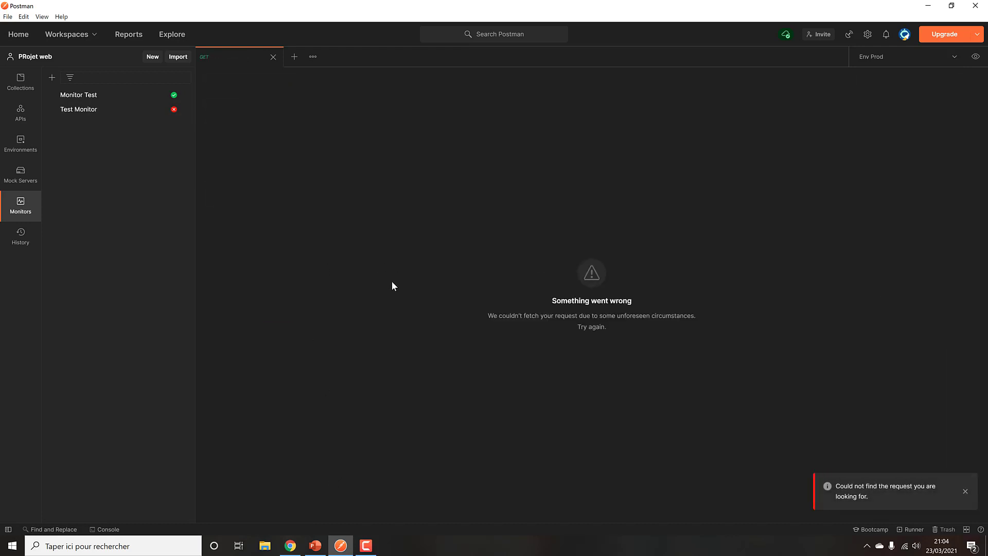
{"action": "left_click", "coordinate": [79, 112]}
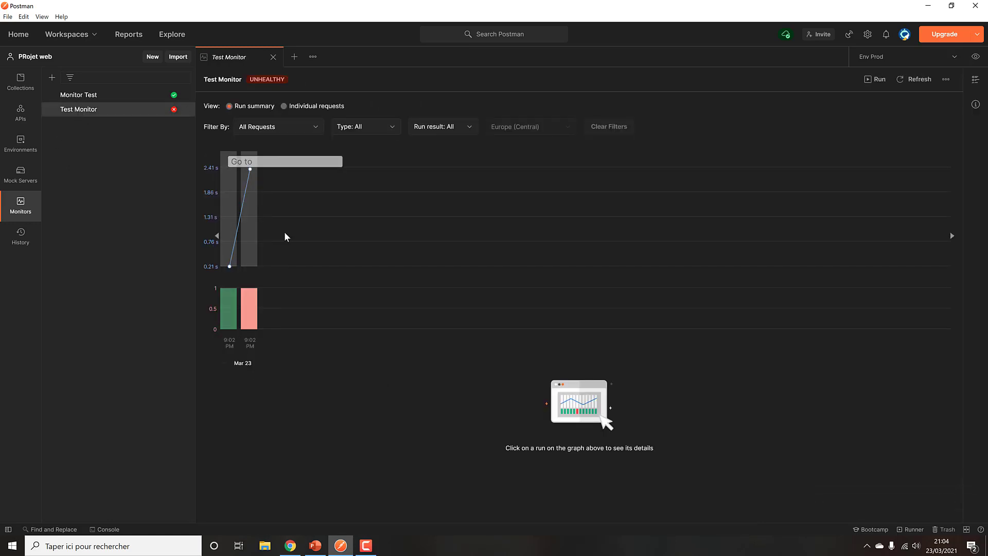
Reopen the first run's console log, retry opening the update user request from it, and go back to Test Monitor
{"action": "left_click", "coordinate": [249, 344]}
{"action": "scroll", "coordinate": [250, 346], "scroll_direction": "down", "scroll_amount": 2}
{"action": "left_click", "coordinate": [280, 332]}
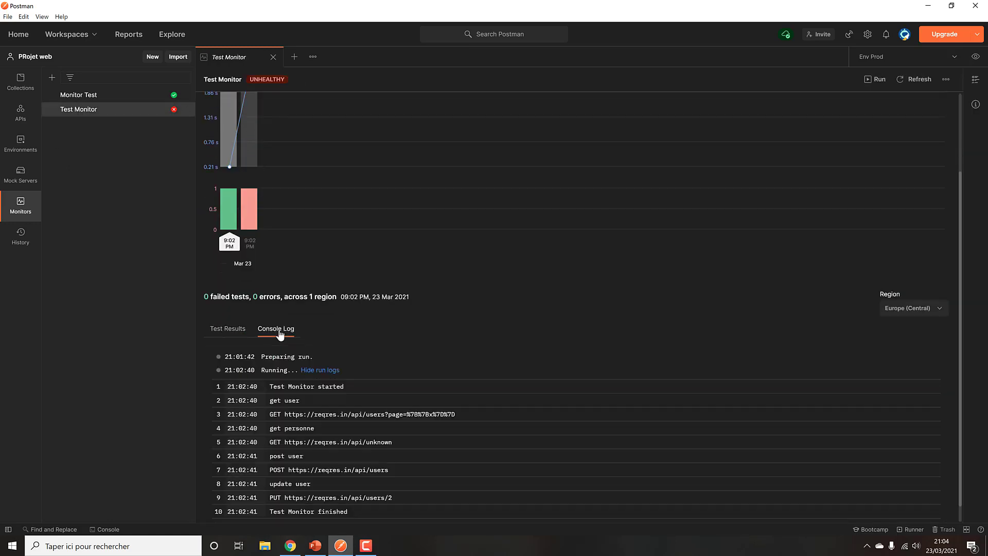
{"action": "scroll", "coordinate": [329, 434], "scroll_direction": "down", "scroll_amount": 1}
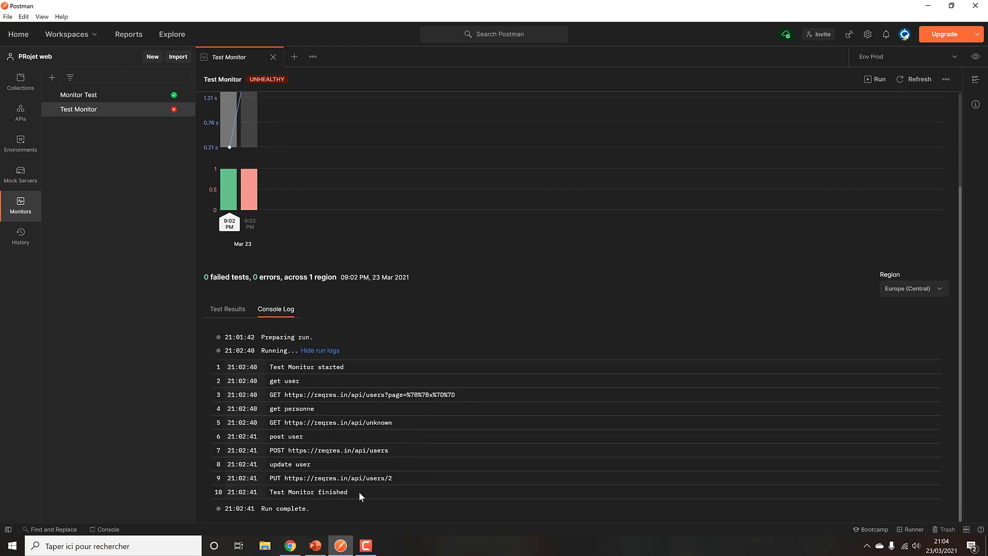
{"action": "left_click", "coordinate": [332, 480]}
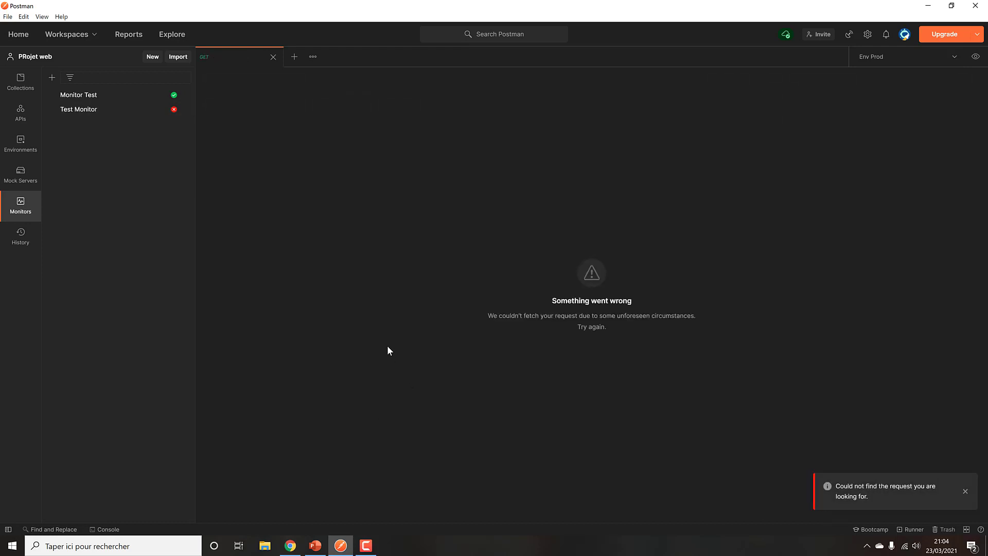
{"action": "left_click", "coordinate": [88, 114]}
Highlight the health status label beside the Test Monitor name
{"action": "left_click_drag", "start_coordinate": [249, 79], "coordinate": [275, 77]}
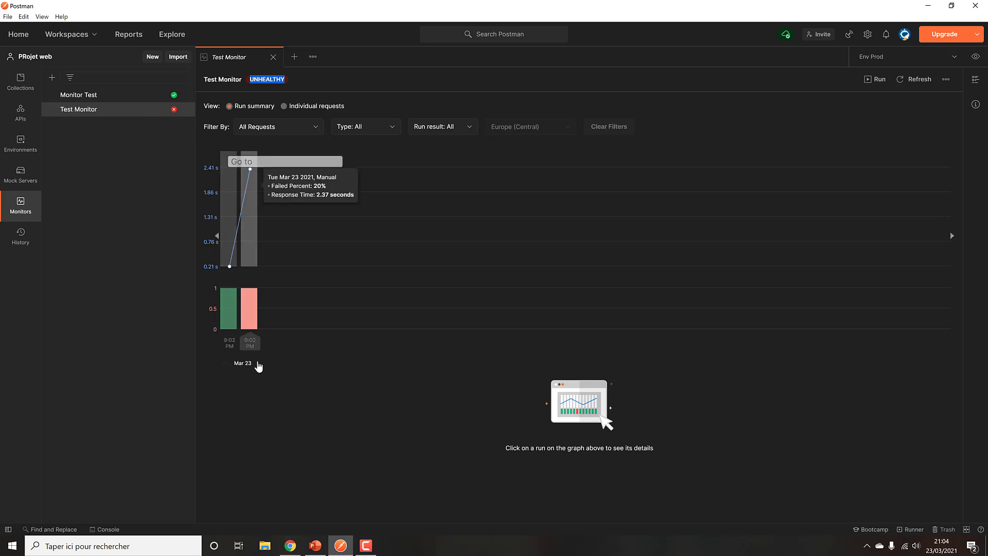
{"action": "left_click", "coordinate": [274, 86]}
{"action": "left_click_drag", "start_coordinate": [246, 81], "coordinate": [295, 80]}
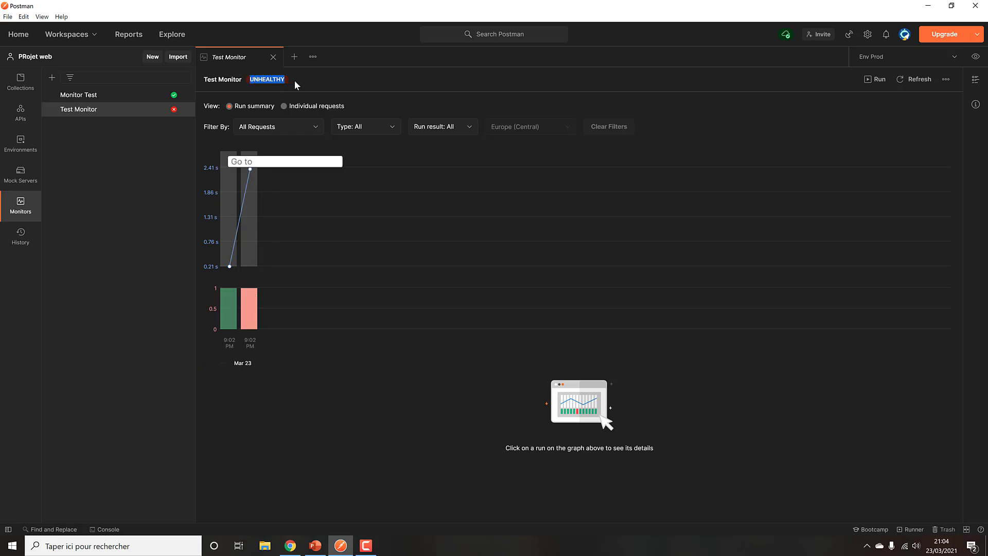
Compare the test results of Test Monitor's second run with those of its first run
{"action": "left_click", "coordinate": [248, 323]}
{"action": "scroll", "coordinate": [332, 453], "scroll_direction": "down", "scroll_amount": 2}
{"action": "scroll", "coordinate": [332, 448], "scroll_direction": "up", "scroll_amount": 2}
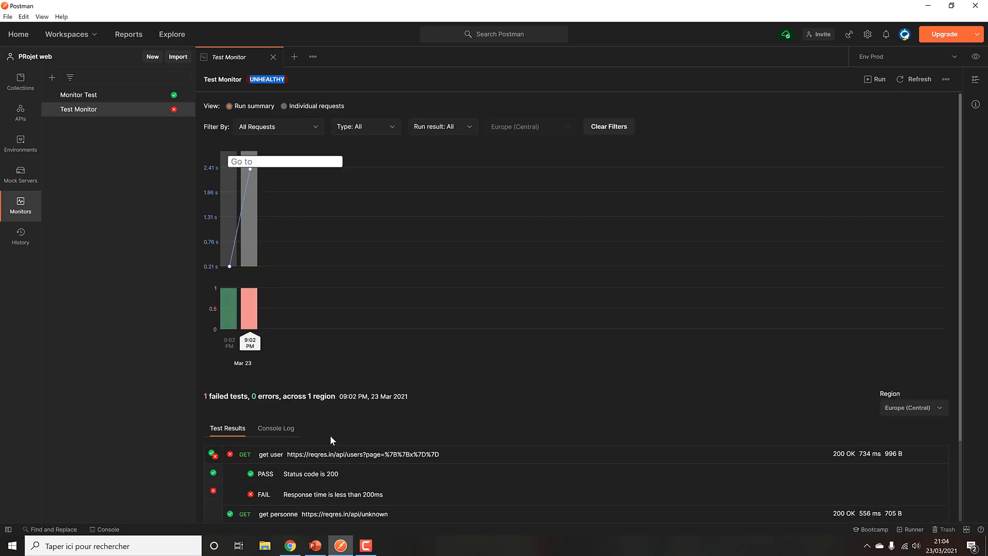
{"action": "left_click", "coordinate": [237, 325]}
{"action": "scroll", "coordinate": [304, 385], "scroll_direction": "down", "scroll_amount": 2}
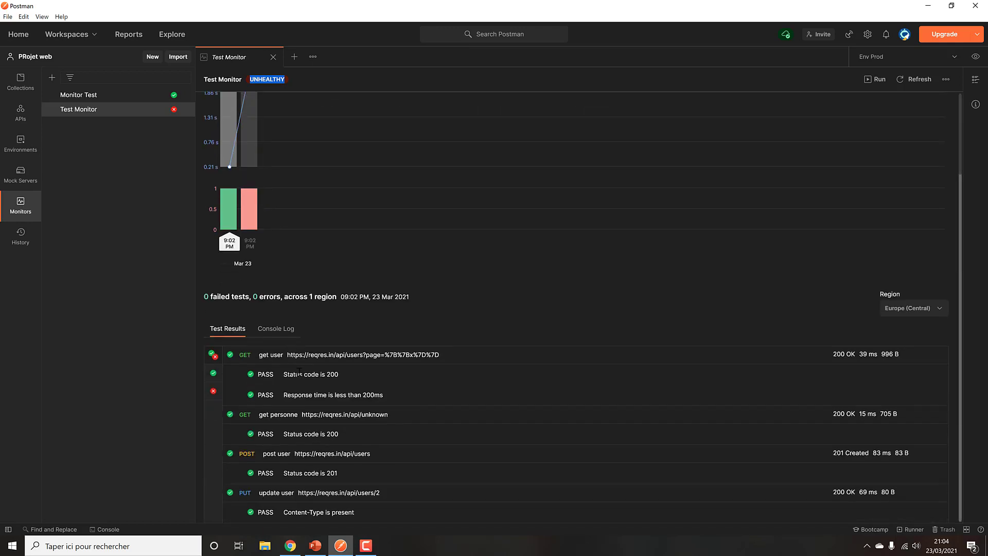
{"action": "scroll", "coordinate": [317, 371], "scroll_direction": "up", "scroll_amount": 2}
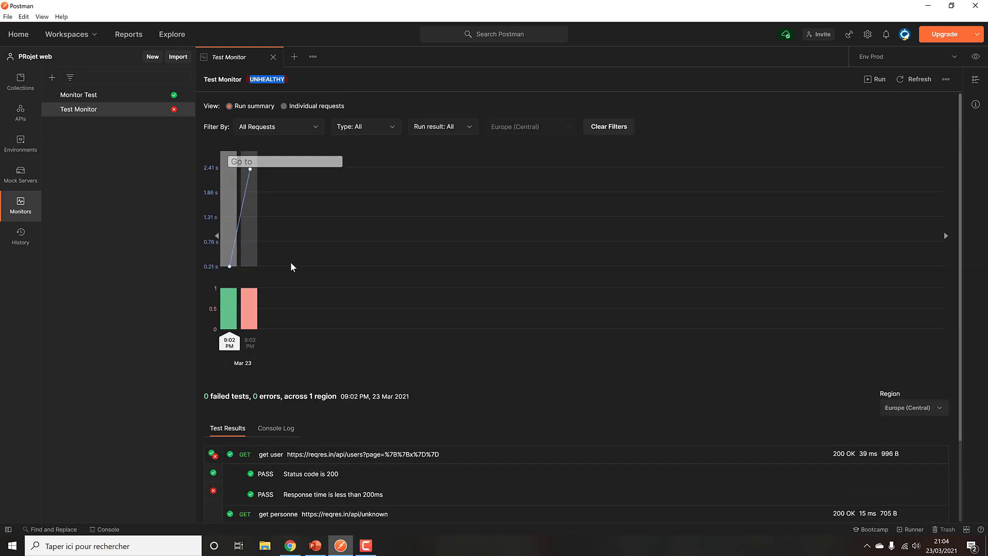
Open the Monitor Test monitor, filter its runs by Manual and by Scheduled run, and set the type back to All
{"action": "left_click", "coordinate": [88, 96]}
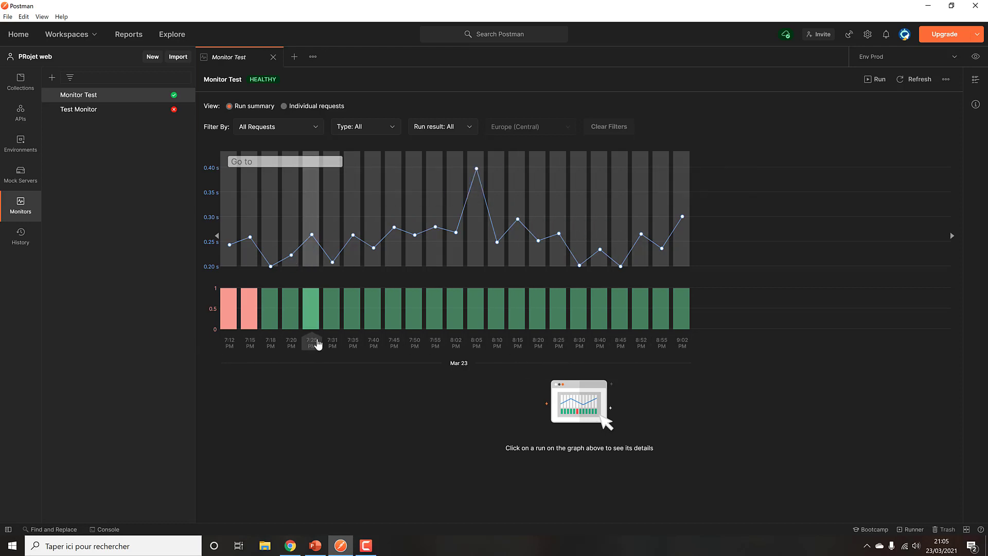
{"action": "left_click", "coordinate": [315, 129]}
{"action": "left_click", "coordinate": [343, 132]}
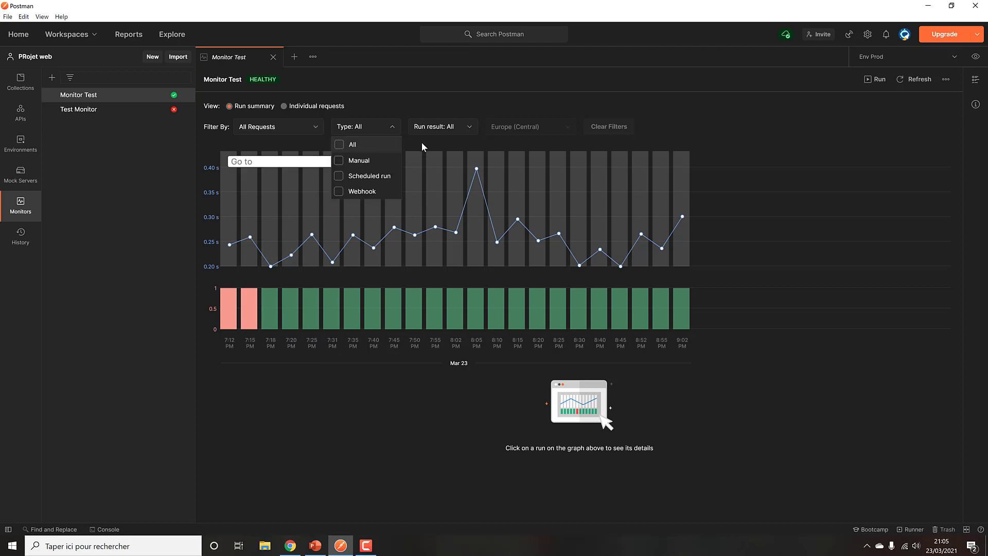
{"action": "left_click", "coordinate": [359, 161]}
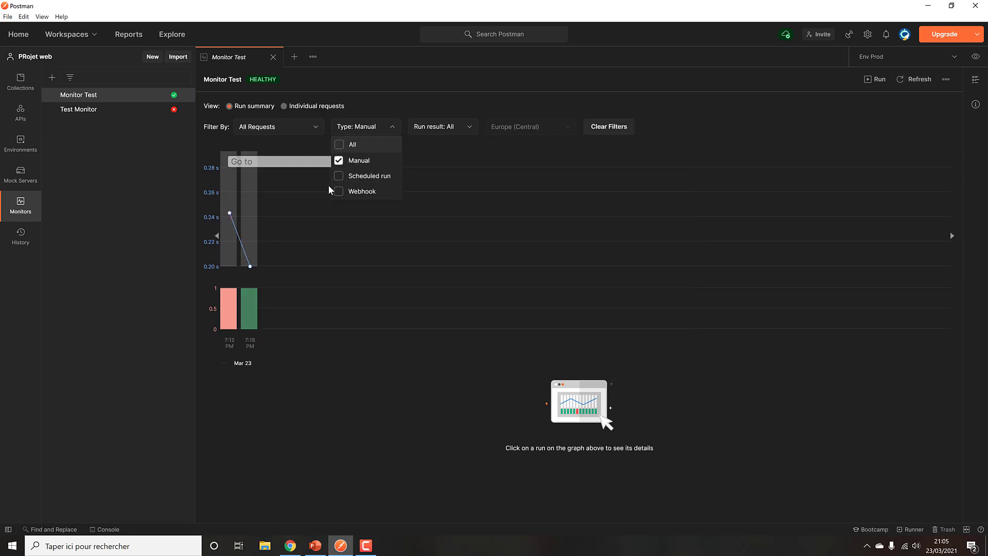
{"action": "left_click", "coordinate": [362, 175]}
{"action": "left_click", "coordinate": [359, 161]}
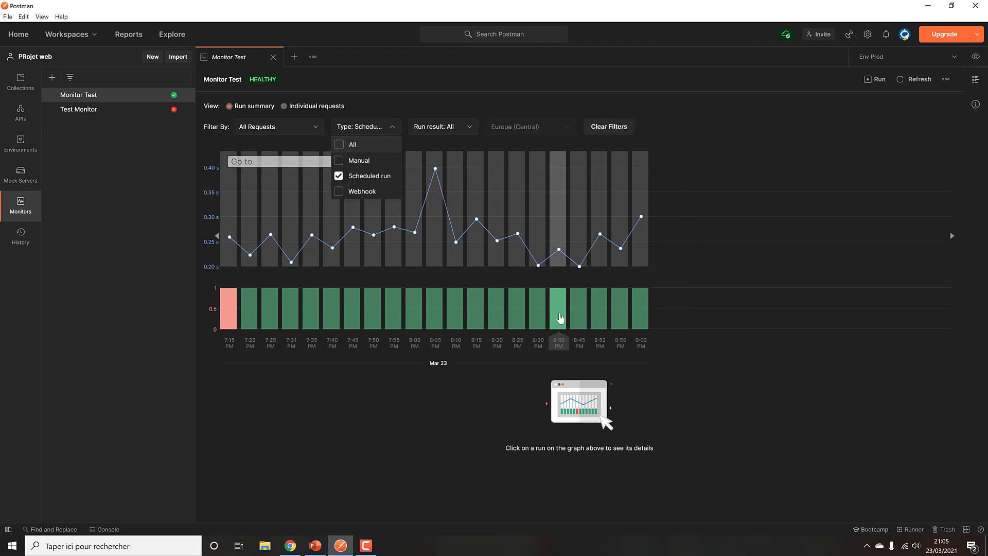
{"action": "left_click", "coordinate": [360, 161]}
{"action": "left_click", "coordinate": [339, 144]}
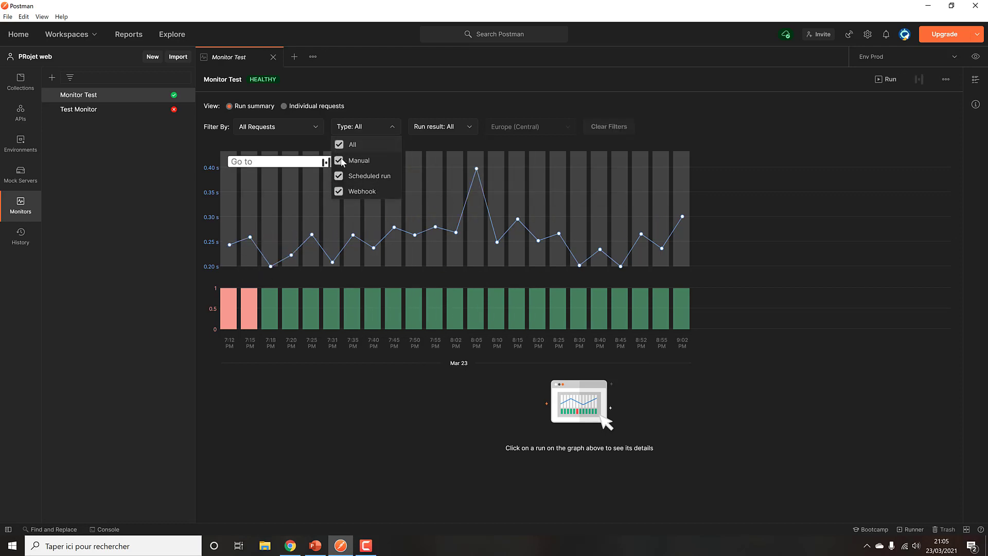
{"action": "left_click", "coordinate": [339, 147]}
{"action": "left_click", "coordinate": [369, 130]}
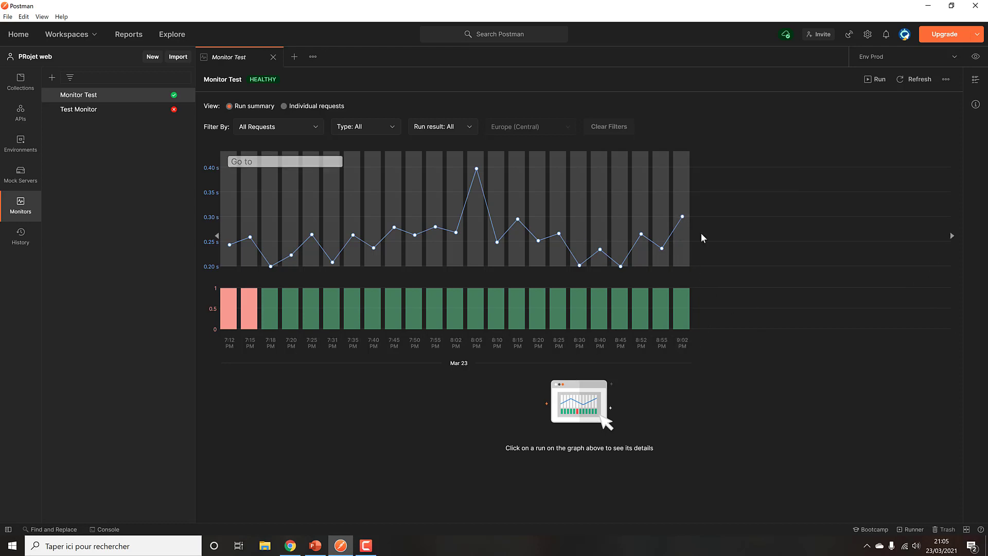
View the date and time picker for jumping to a run of Monitor Test, and check the monitor's additional actions
{"action": "left_click", "coordinate": [277, 162]}
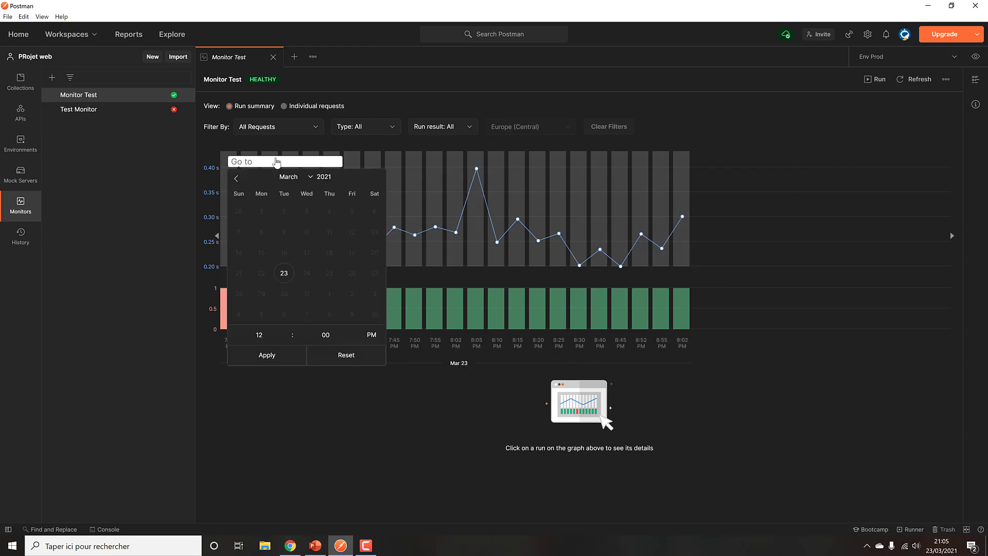
{"action": "left_click", "coordinate": [917, 266]}
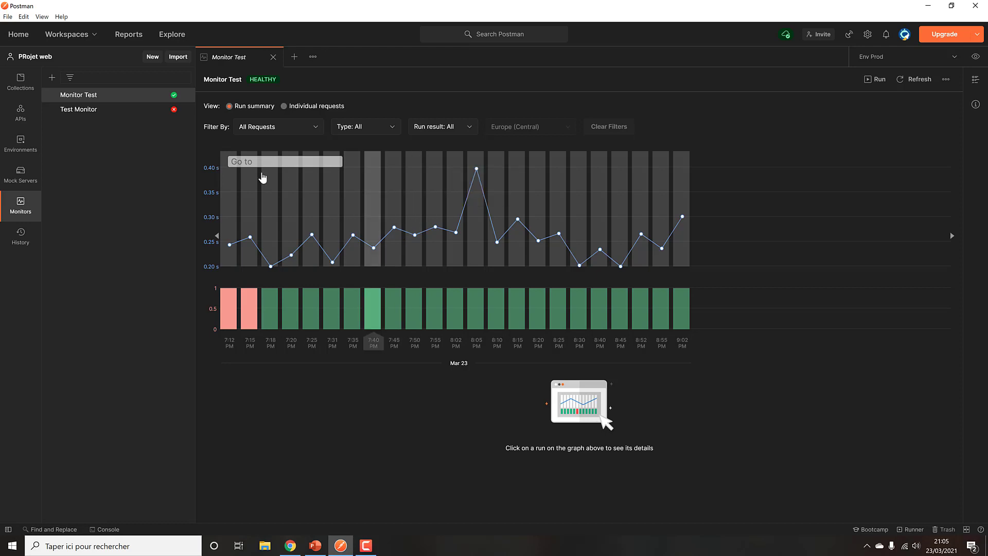
{"action": "left_click", "coordinate": [247, 163]}
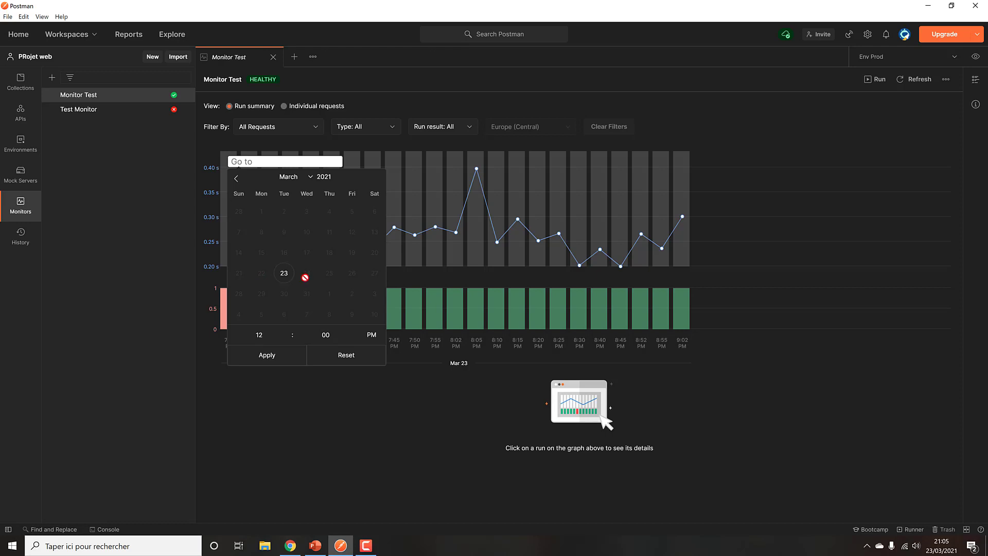
{"action": "left_click", "coordinate": [690, 112]}
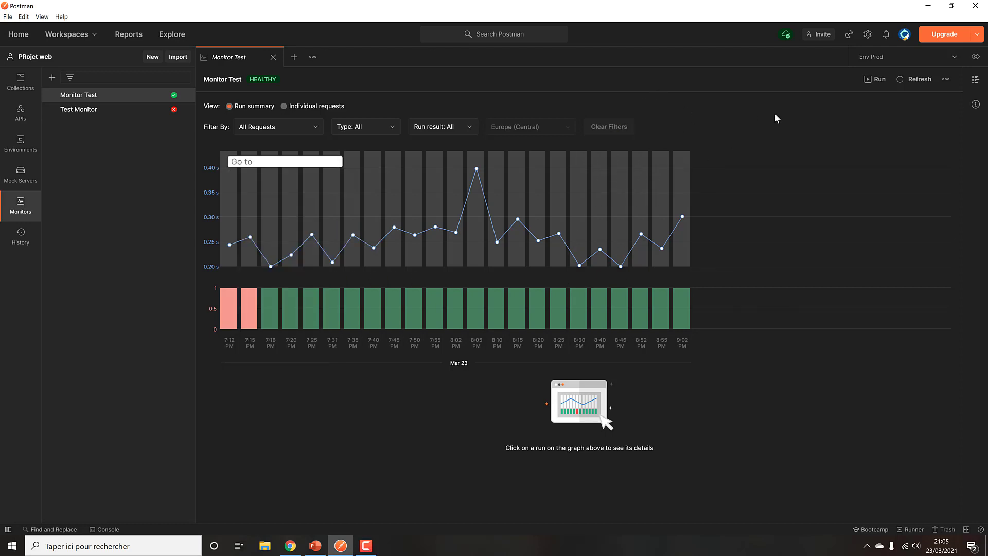
{"action": "left_click", "coordinate": [946, 79]}
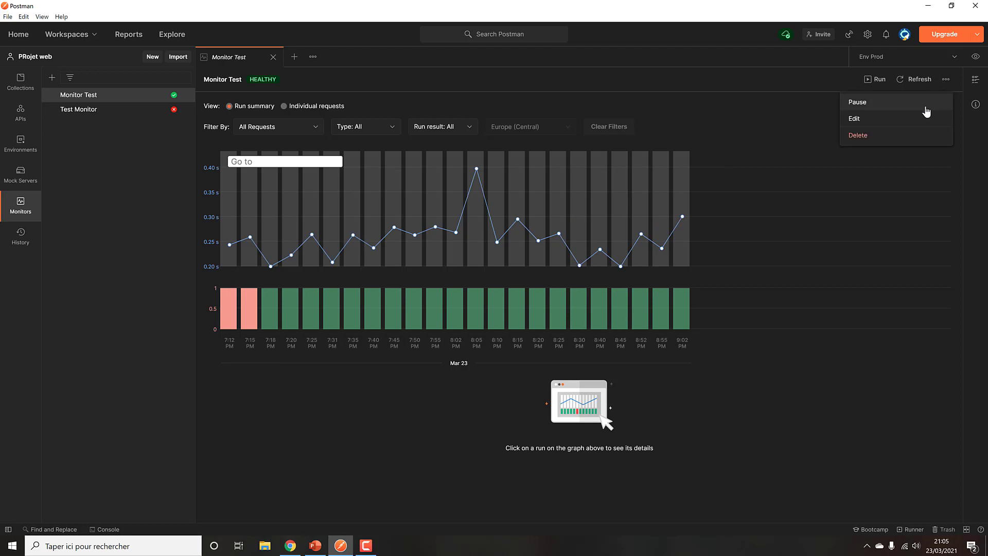
{"action": "left_click", "coordinate": [695, 124]}
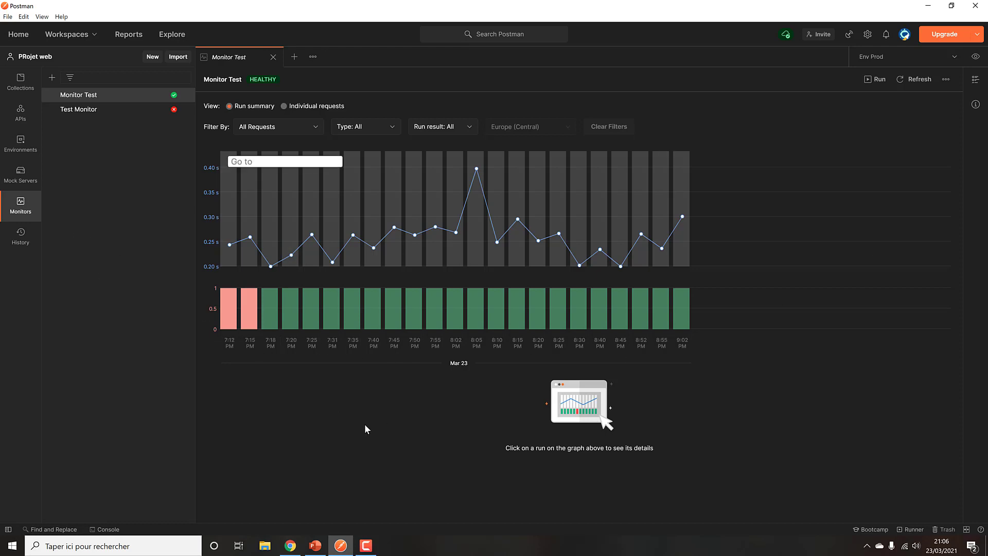
Switch to PowerPoint to review the drawbacks of monitors on slide 42, and return to Monitor Test in Postman
{"action": "left_click", "coordinate": [315, 546]}
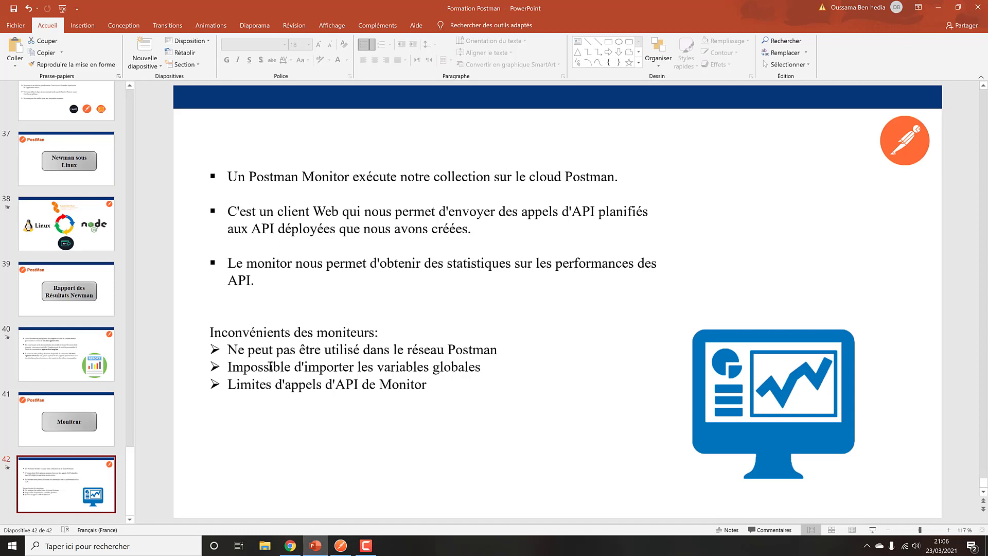
{"action": "left_click", "coordinate": [315, 545]}
{"action": "left_click", "coordinate": [315, 545]}
{"action": "left_click", "coordinate": [341, 546]}
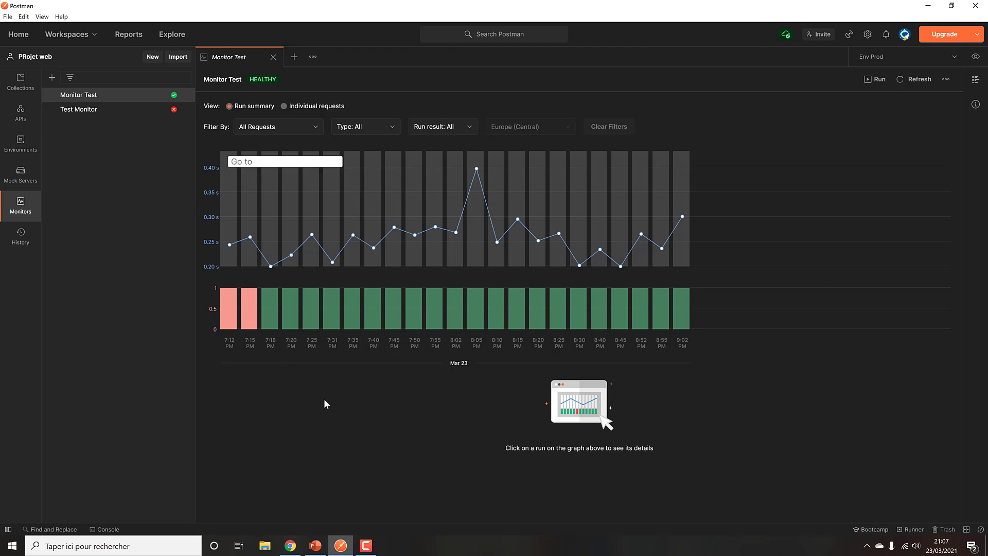
{"action": "mouse_move", "coordinate": [535, 344]}
{"action": "left_click", "coordinate": [315, 545]}
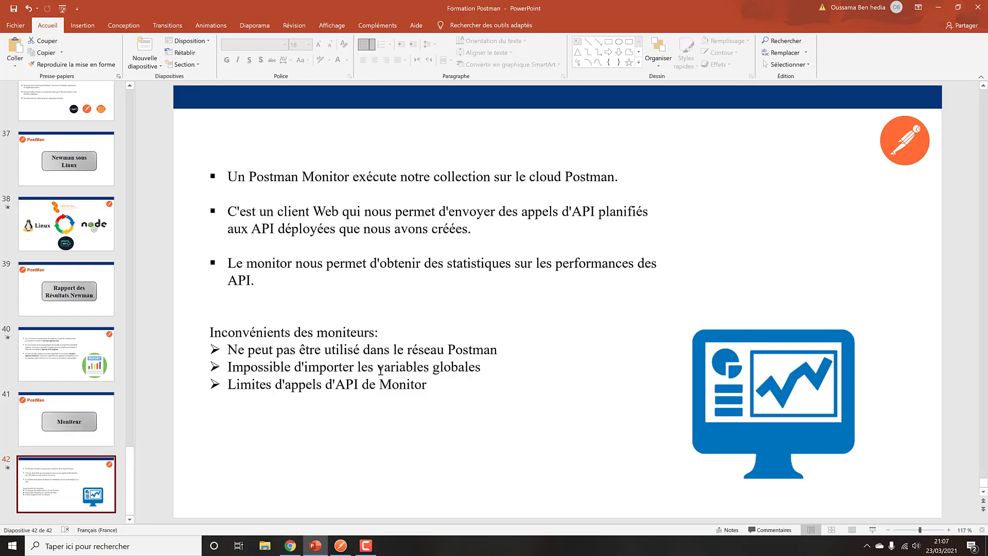
{"action": "left_click", "coordinate": [317, 547]}
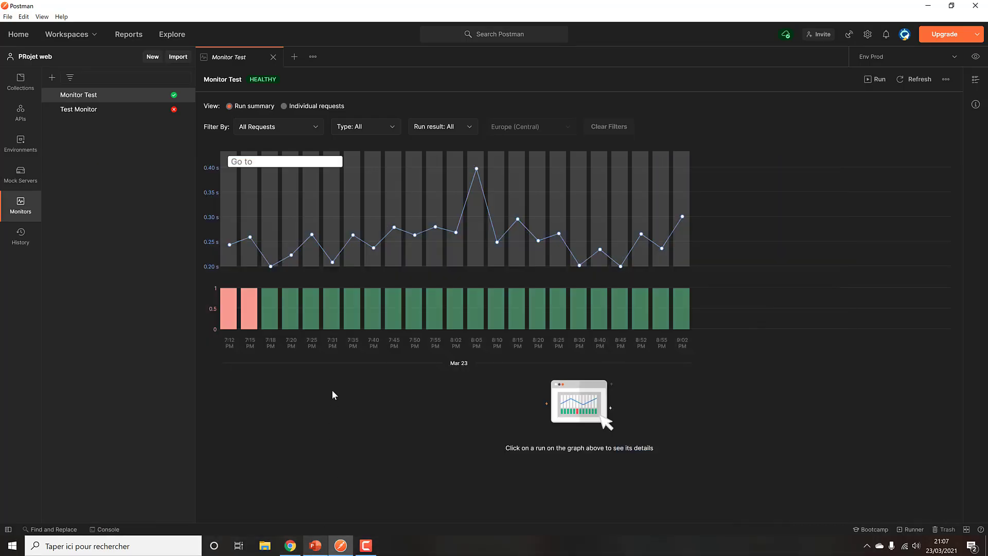
Open the 7:25 PM run of Monitor Test, and view the Env Prod and global variables
{"action": "left_click", "coordinate": [316, 307]}
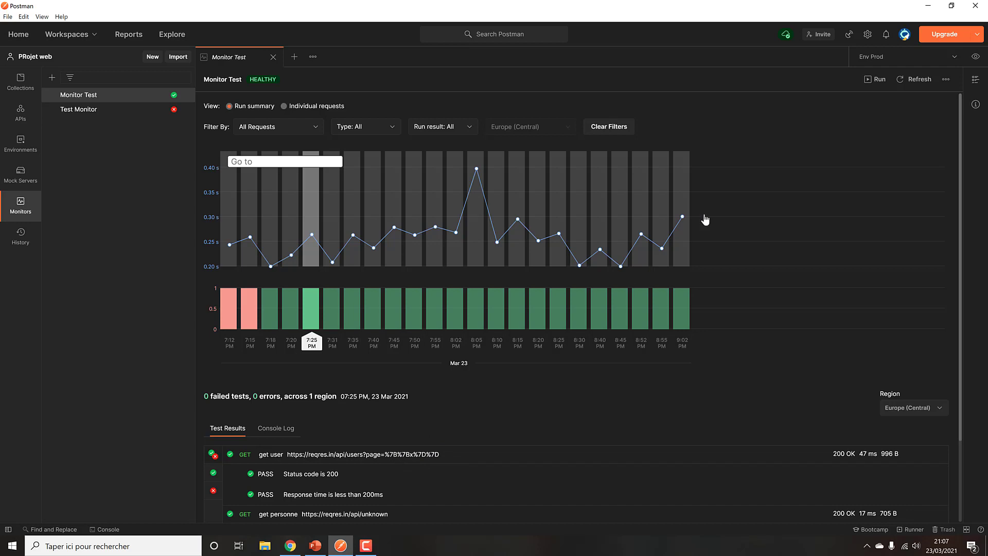
{"action": "left_click", "coordinate": [975, 57]}
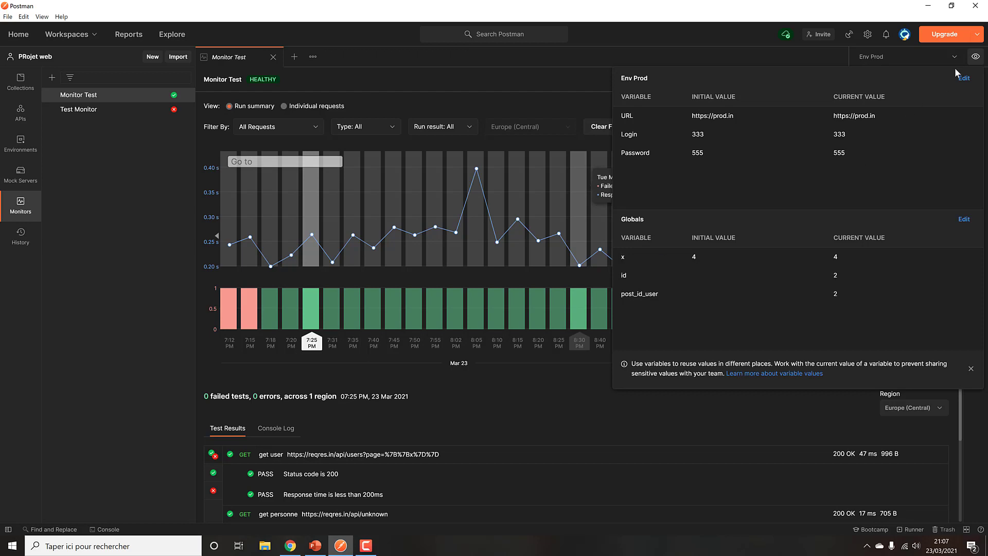
{"action": "left_click", "coordinate": [336, 513]}
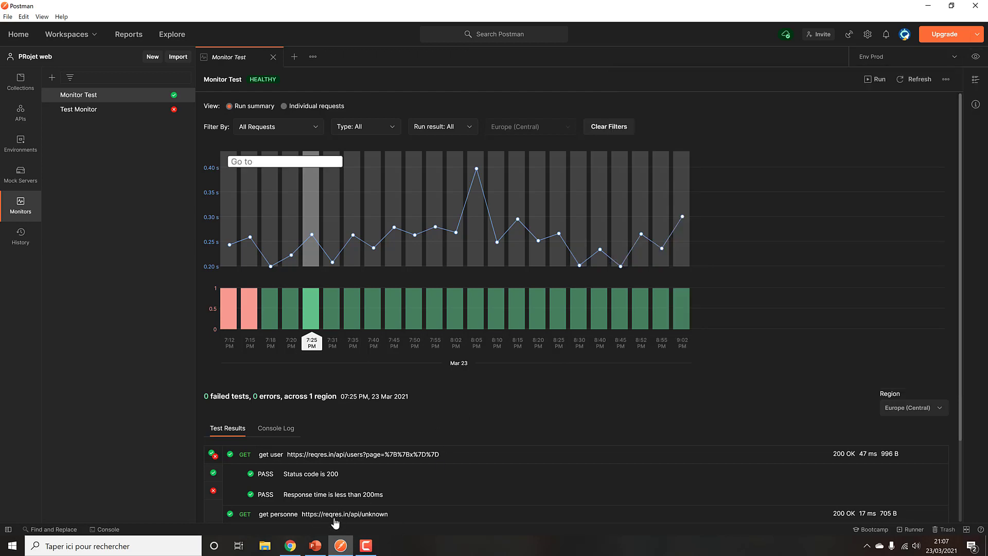
Switch to PowerPoint to reread the list of monitor limitations, and return to Postman
{"action": "left_click", "coordinate": [315, 545]}
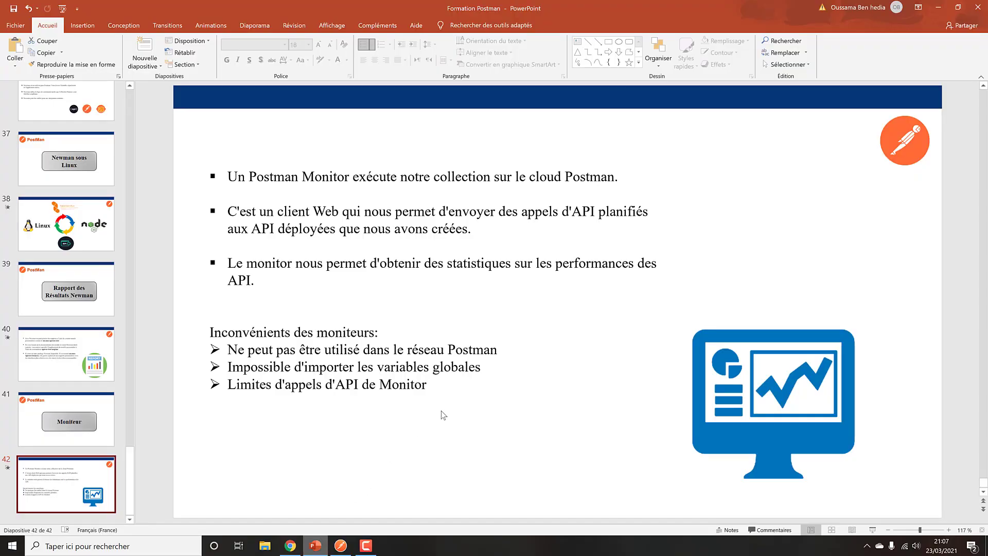
{"action": "key", "text": "alt+Tab"}
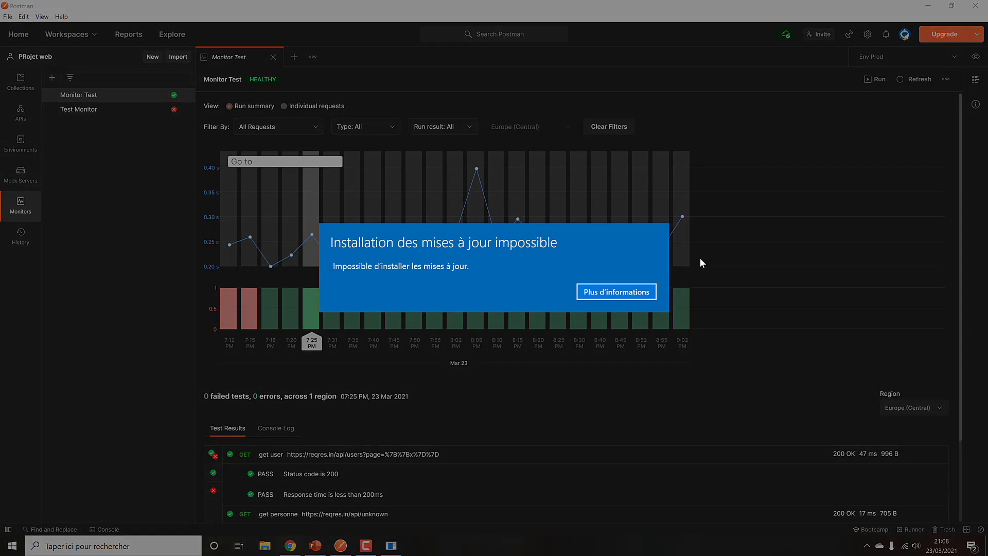
Open the details of the Windows Update notification, and close the settings window
{"action": "left_click", "coordinate": [637, 292]}
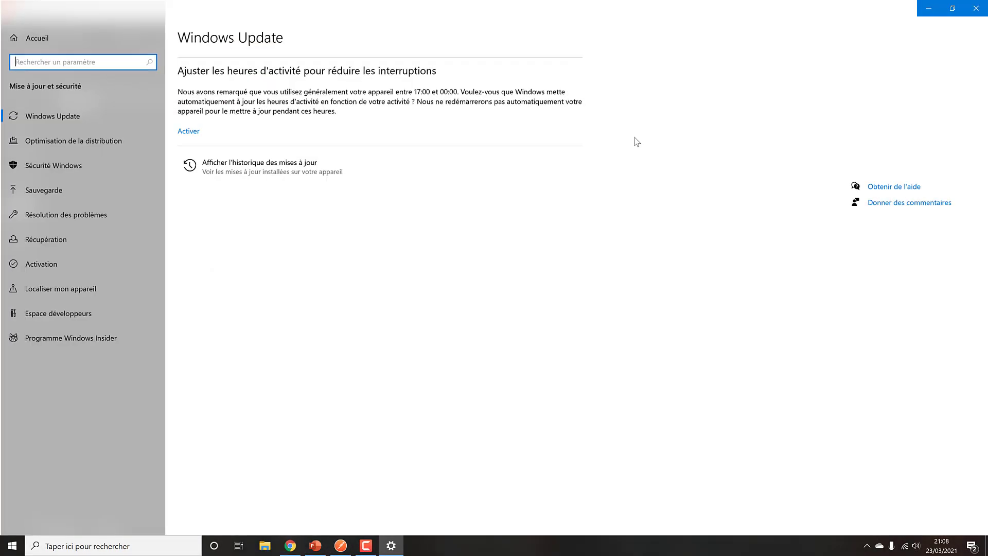
{"action": "left_click", "coordinate": [976, 8]}
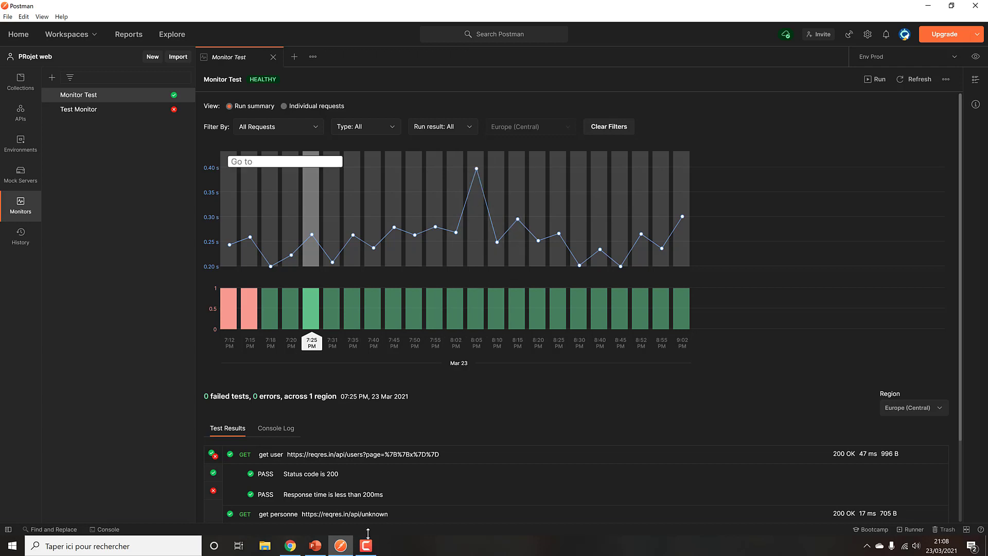
{"action": "left_click", "coordinate": [365, 548]}
{"action": "left_click", "coordinate": [364, 549]}
Reread the point about importing global variables on the PowerPoint slide, and check the Globals list in Postman
{"action": "left_click", "coordinate": [316, 546]}
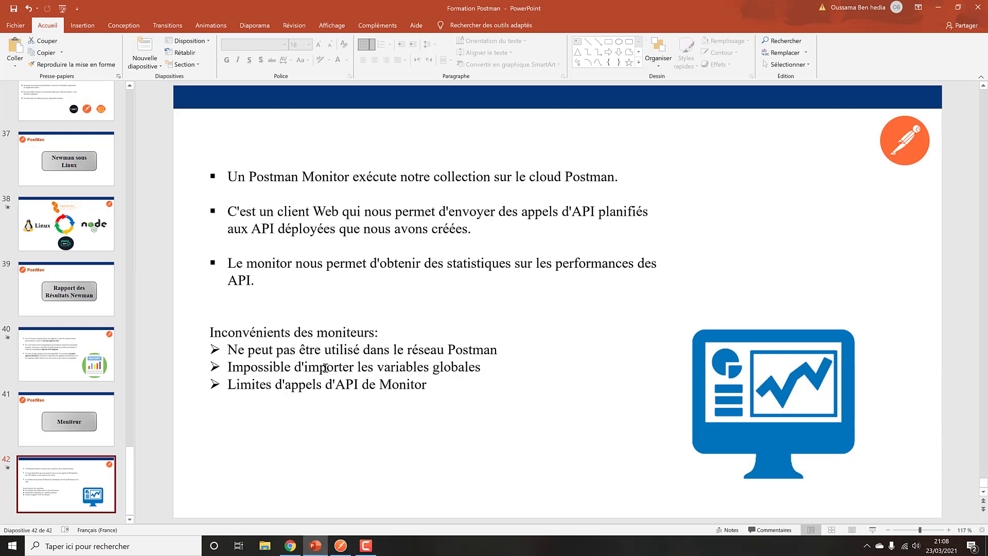
{"action": "left_click", "coordinate": [316, 546]}
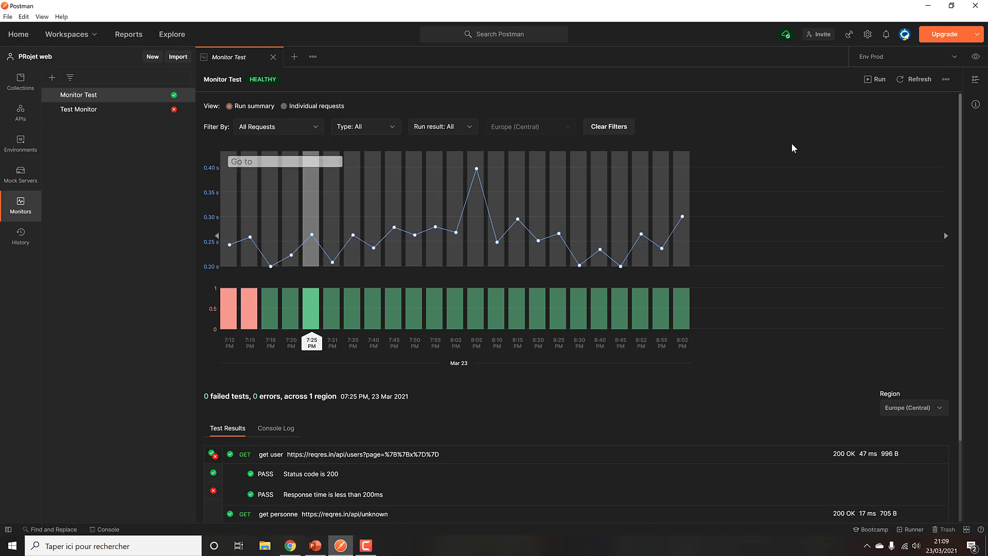
{"action": "left_click", "coordinate": [975, 57]}
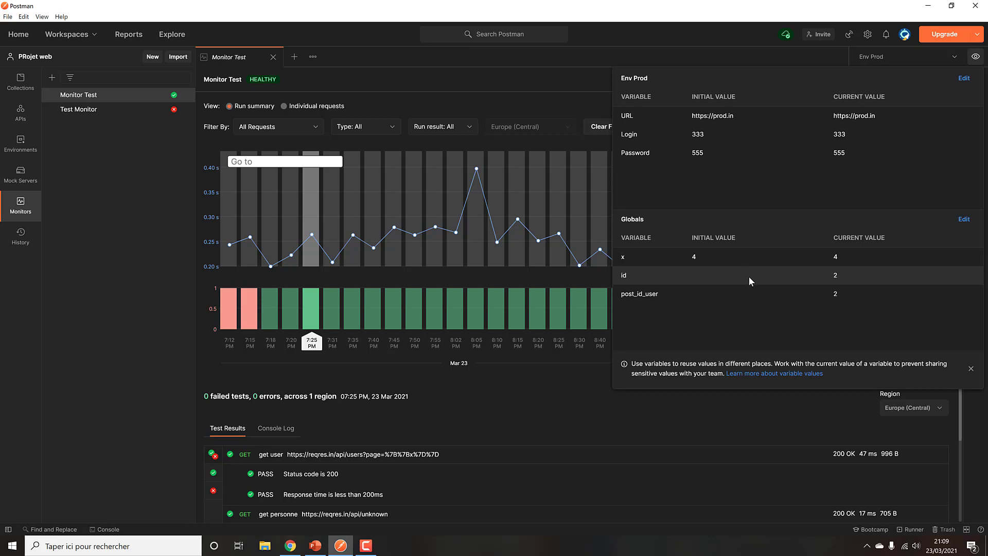
{"action": "left_click", "coordinate": [568, 101]}
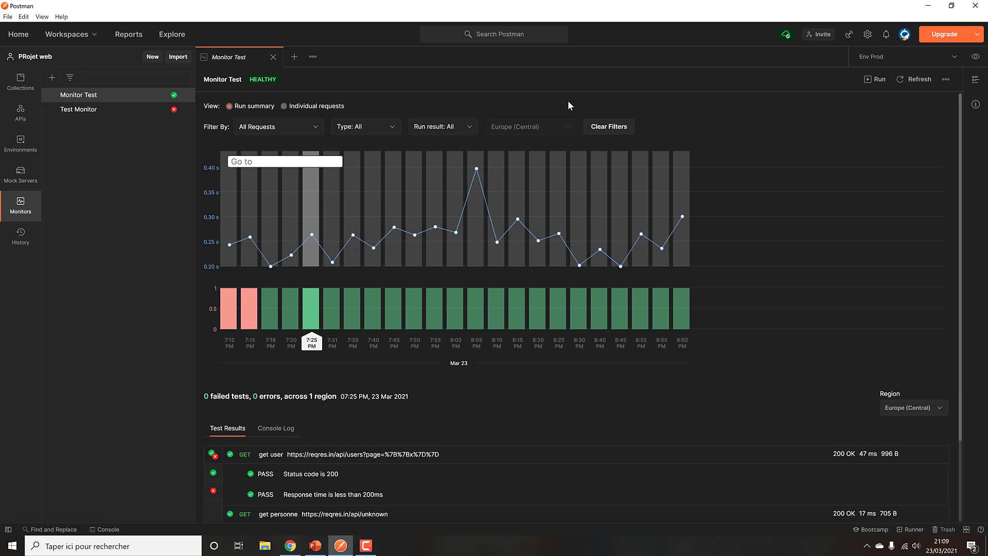